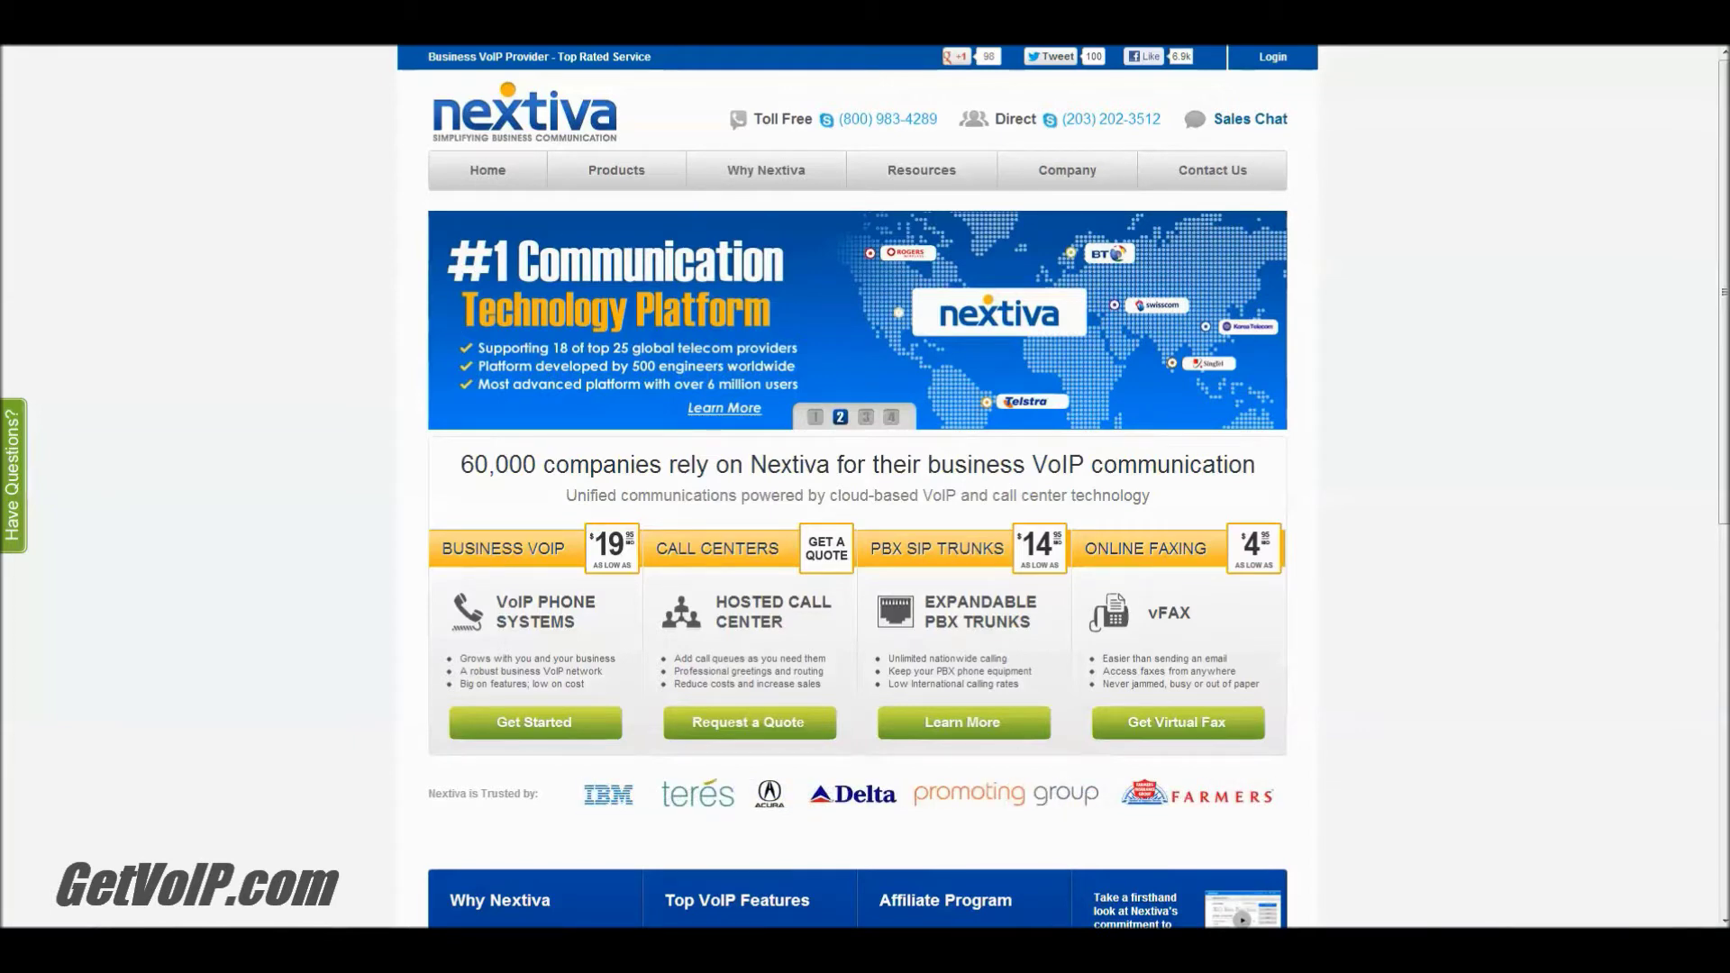
Step: Go to cp1.nextiva.com and log in with the account's user ID and password
type("cp1.nextiva.com")
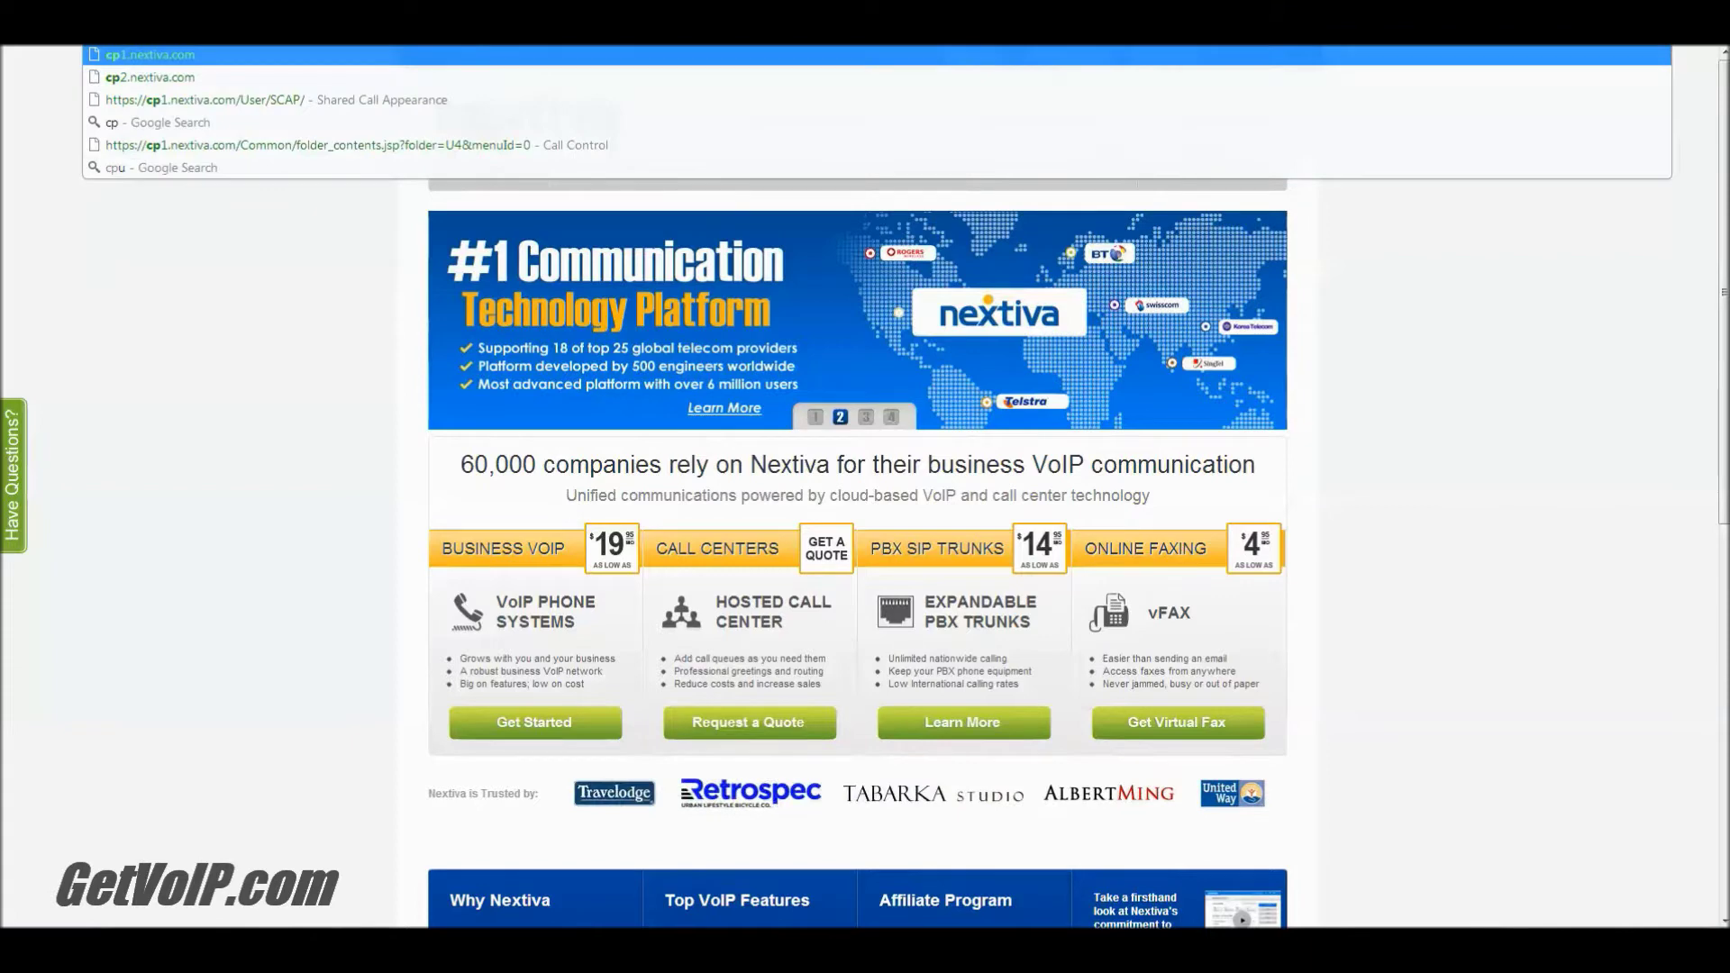
left_click(438, 76)
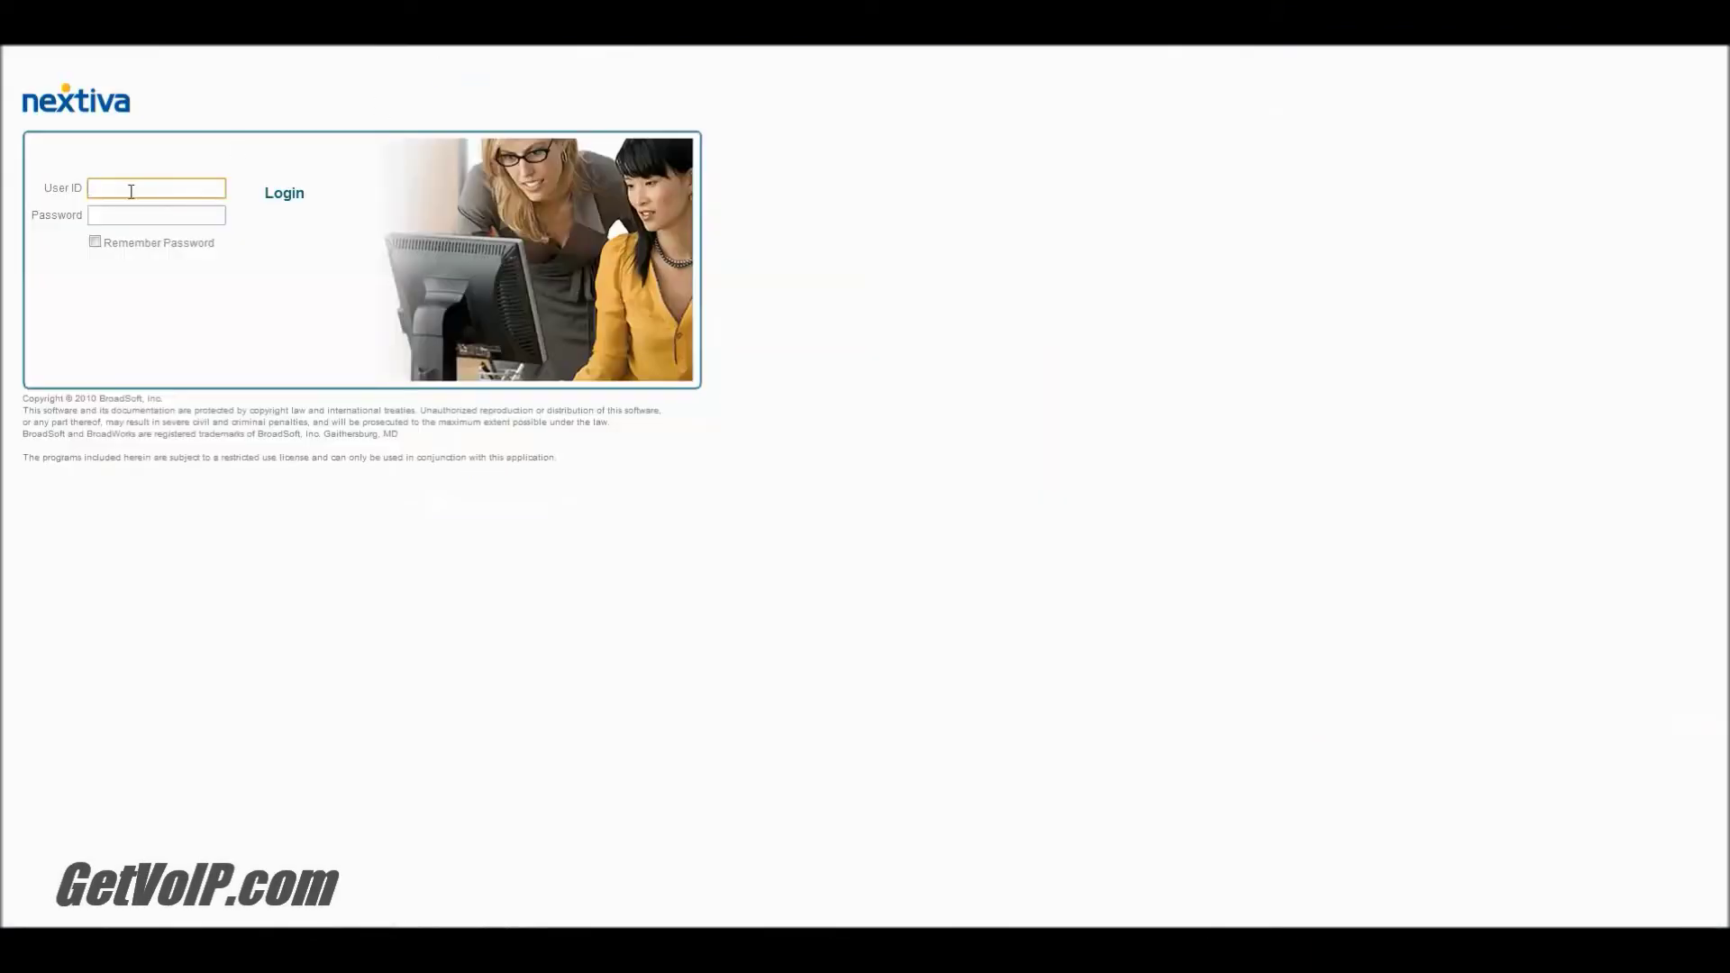
key("Tab")
key("Return")
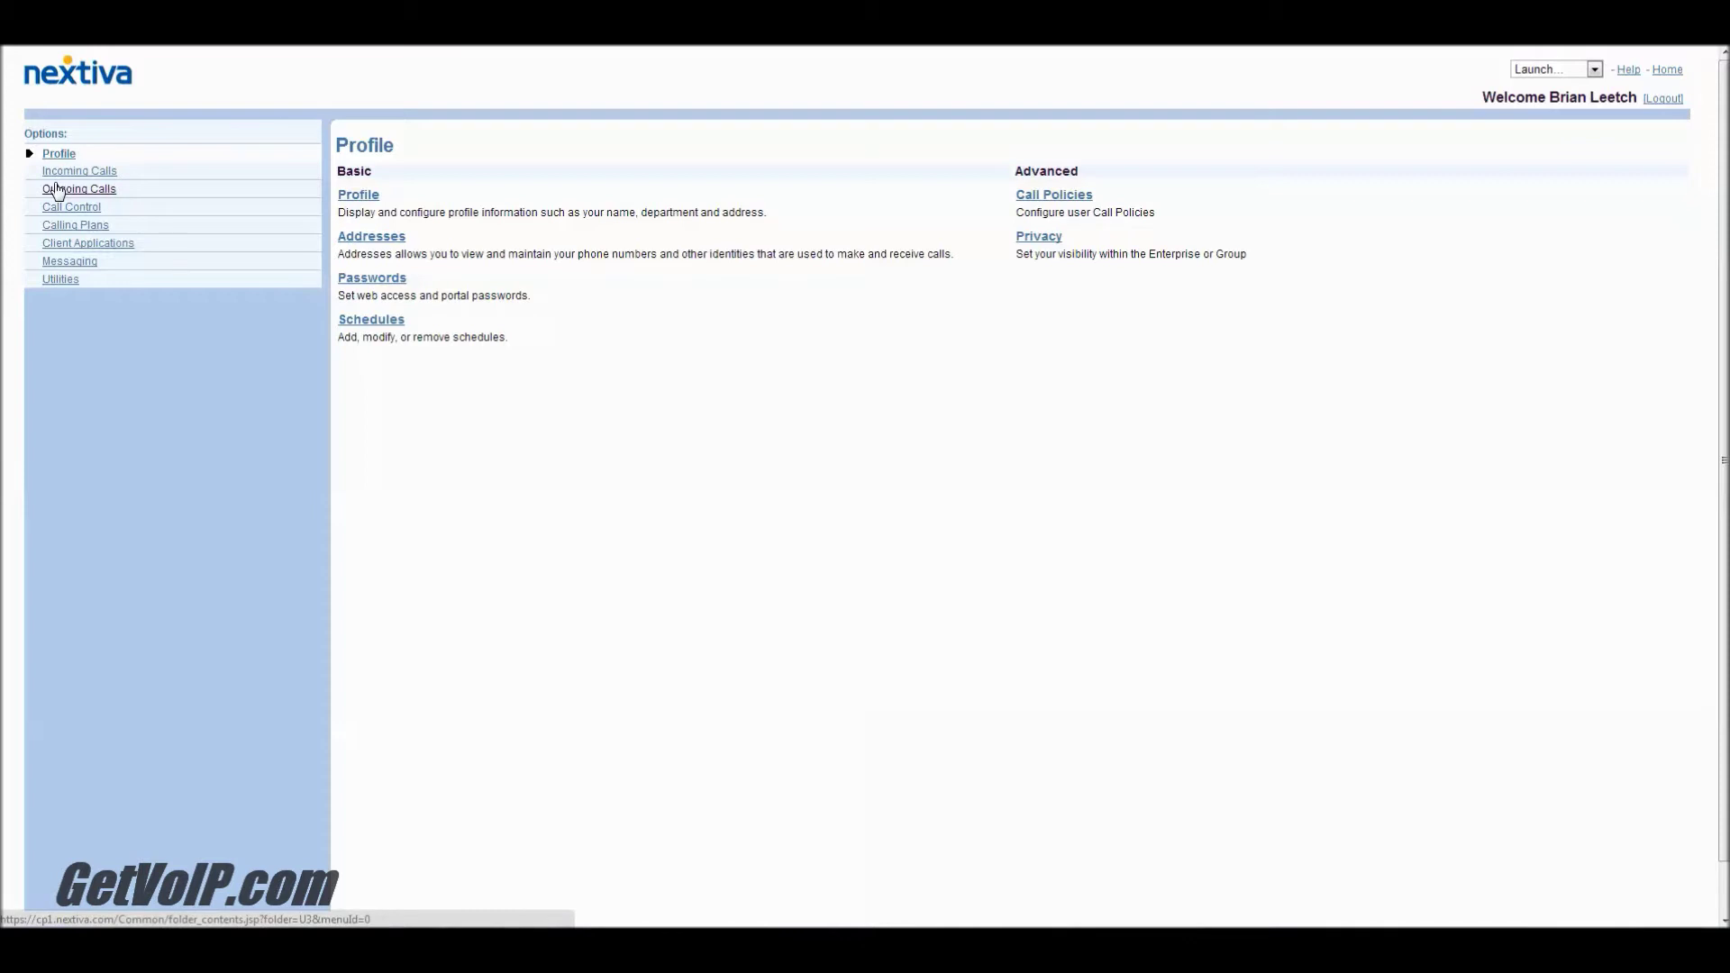
Step: Go to Outgoing Calls > Personal Phone List and open the Import Phone List page
left_click(58, 190)
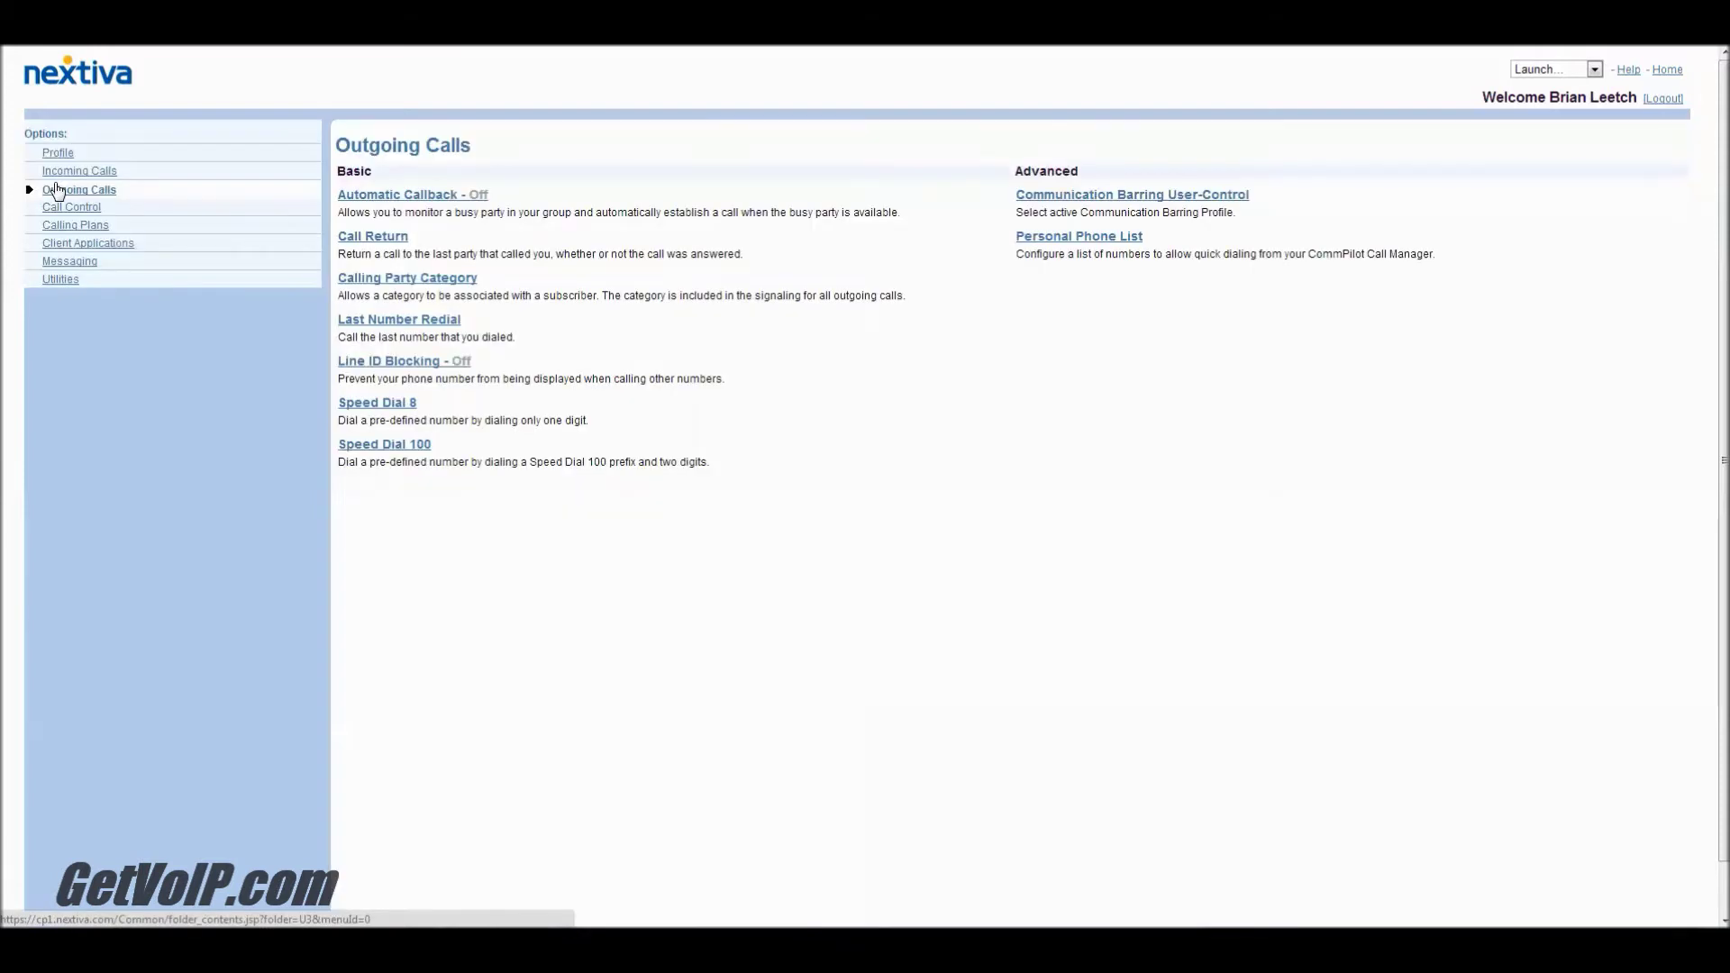
left_click(1105, 239)
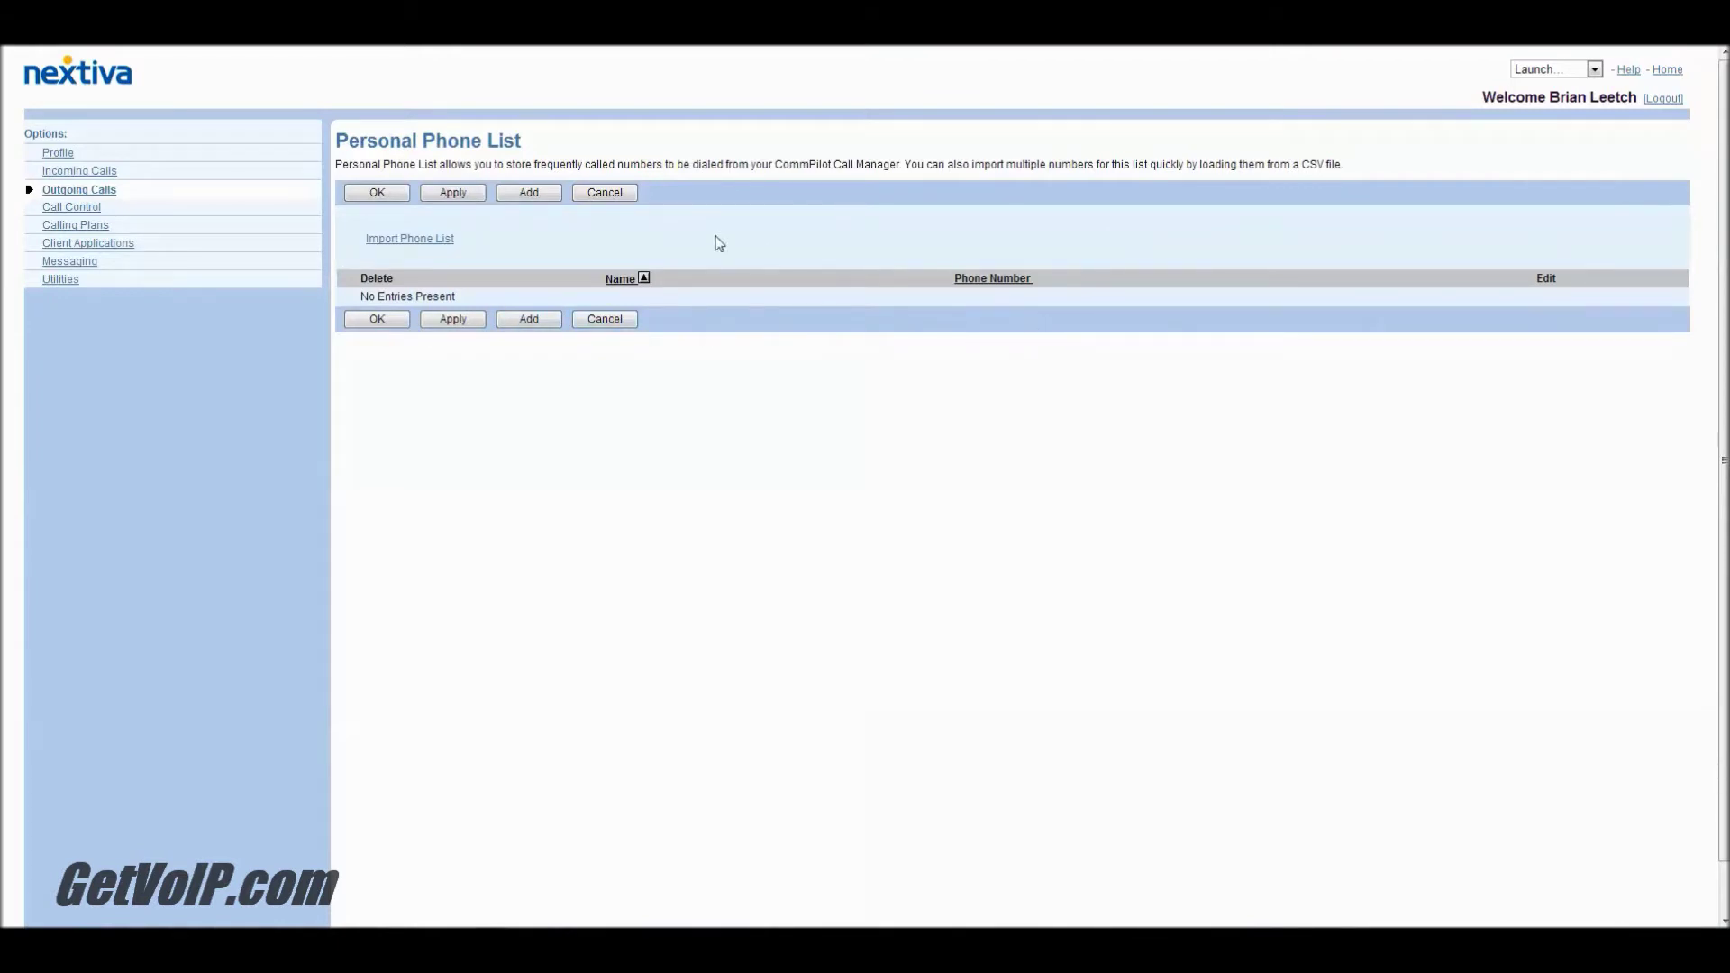
left_click(529, 193)
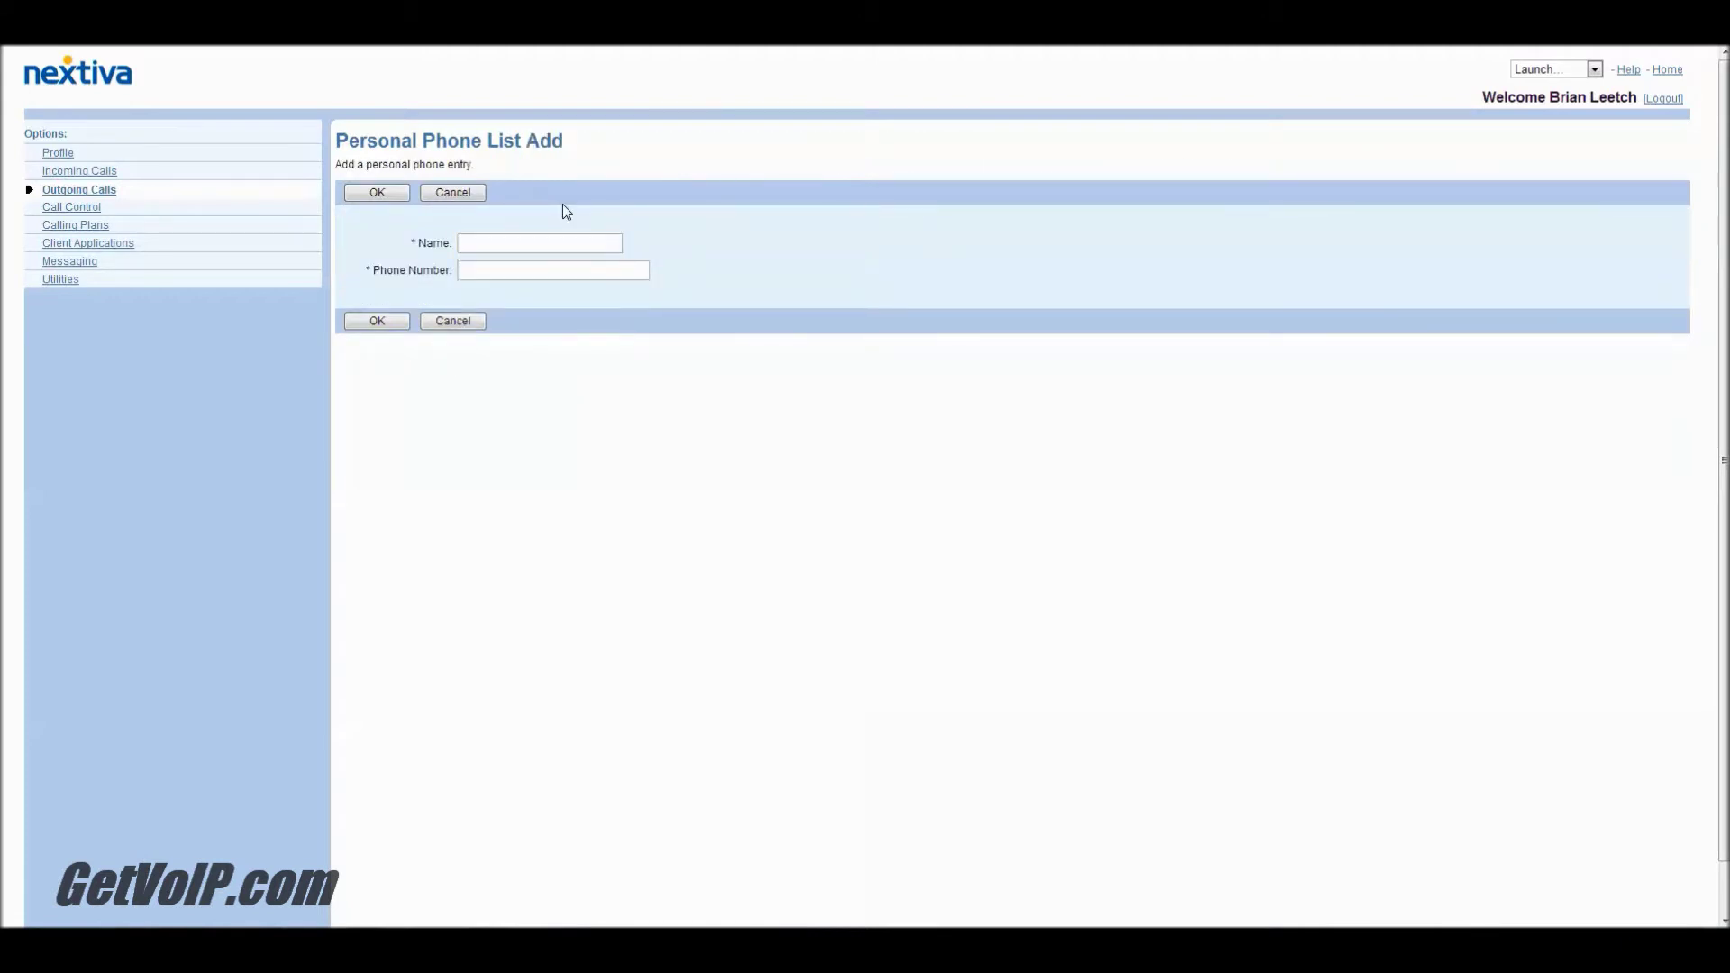
left_click(469, 321)
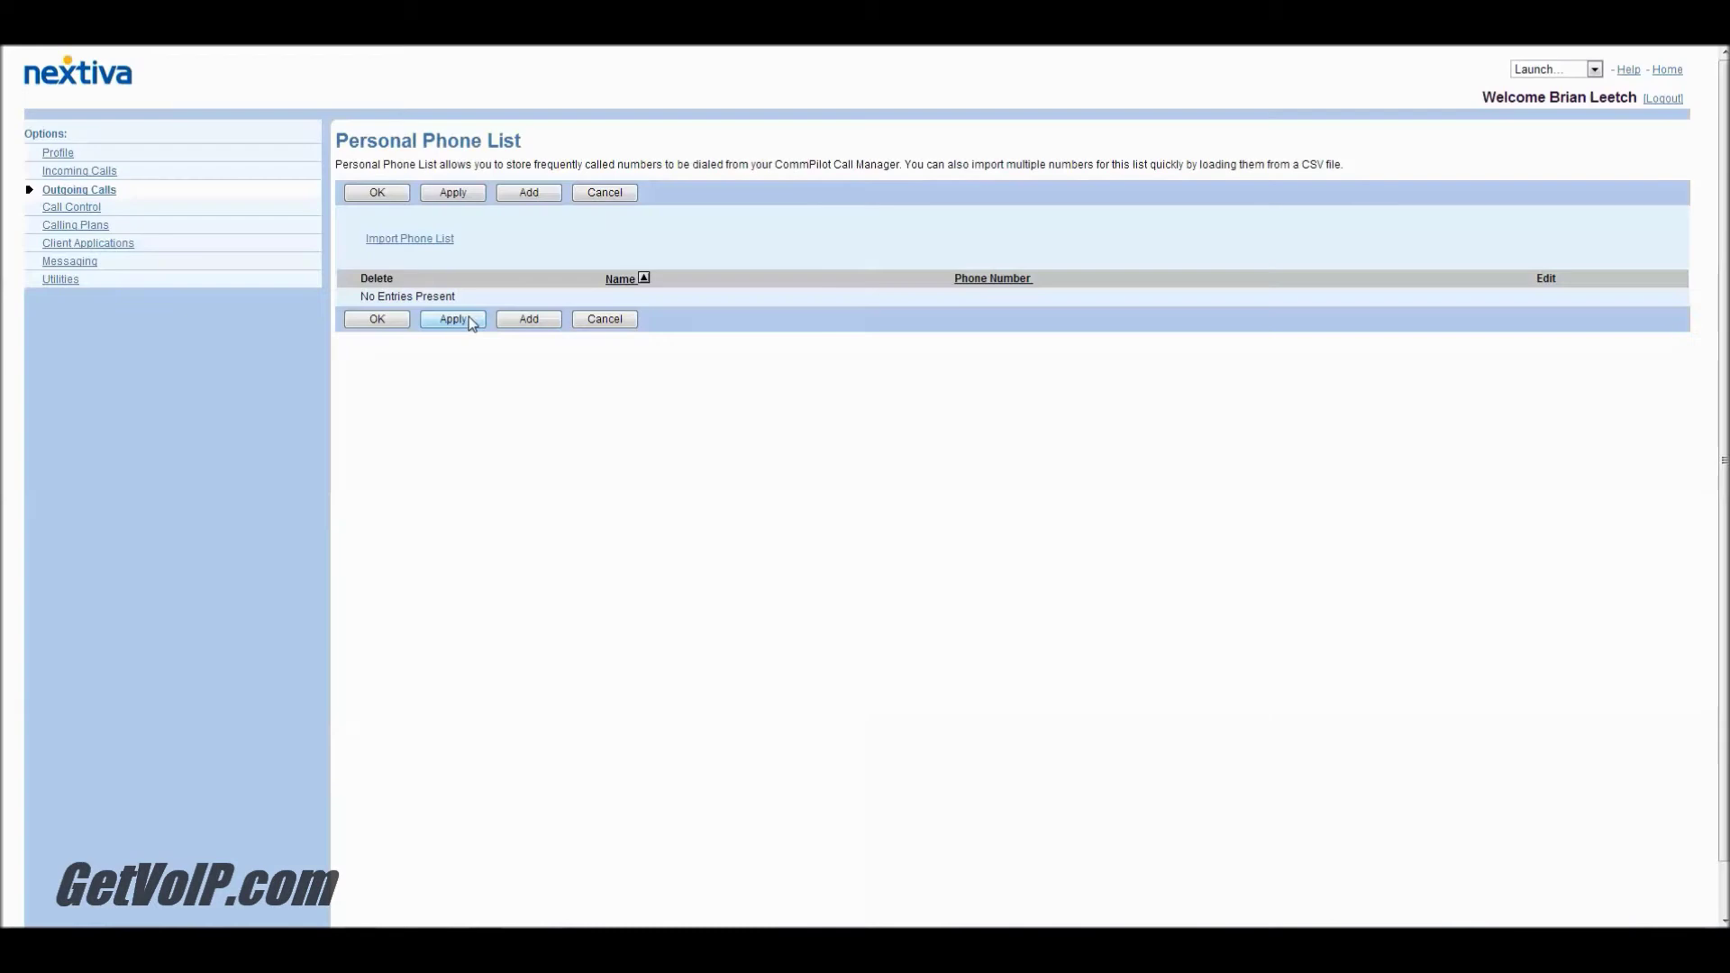
left_click(427, 243)
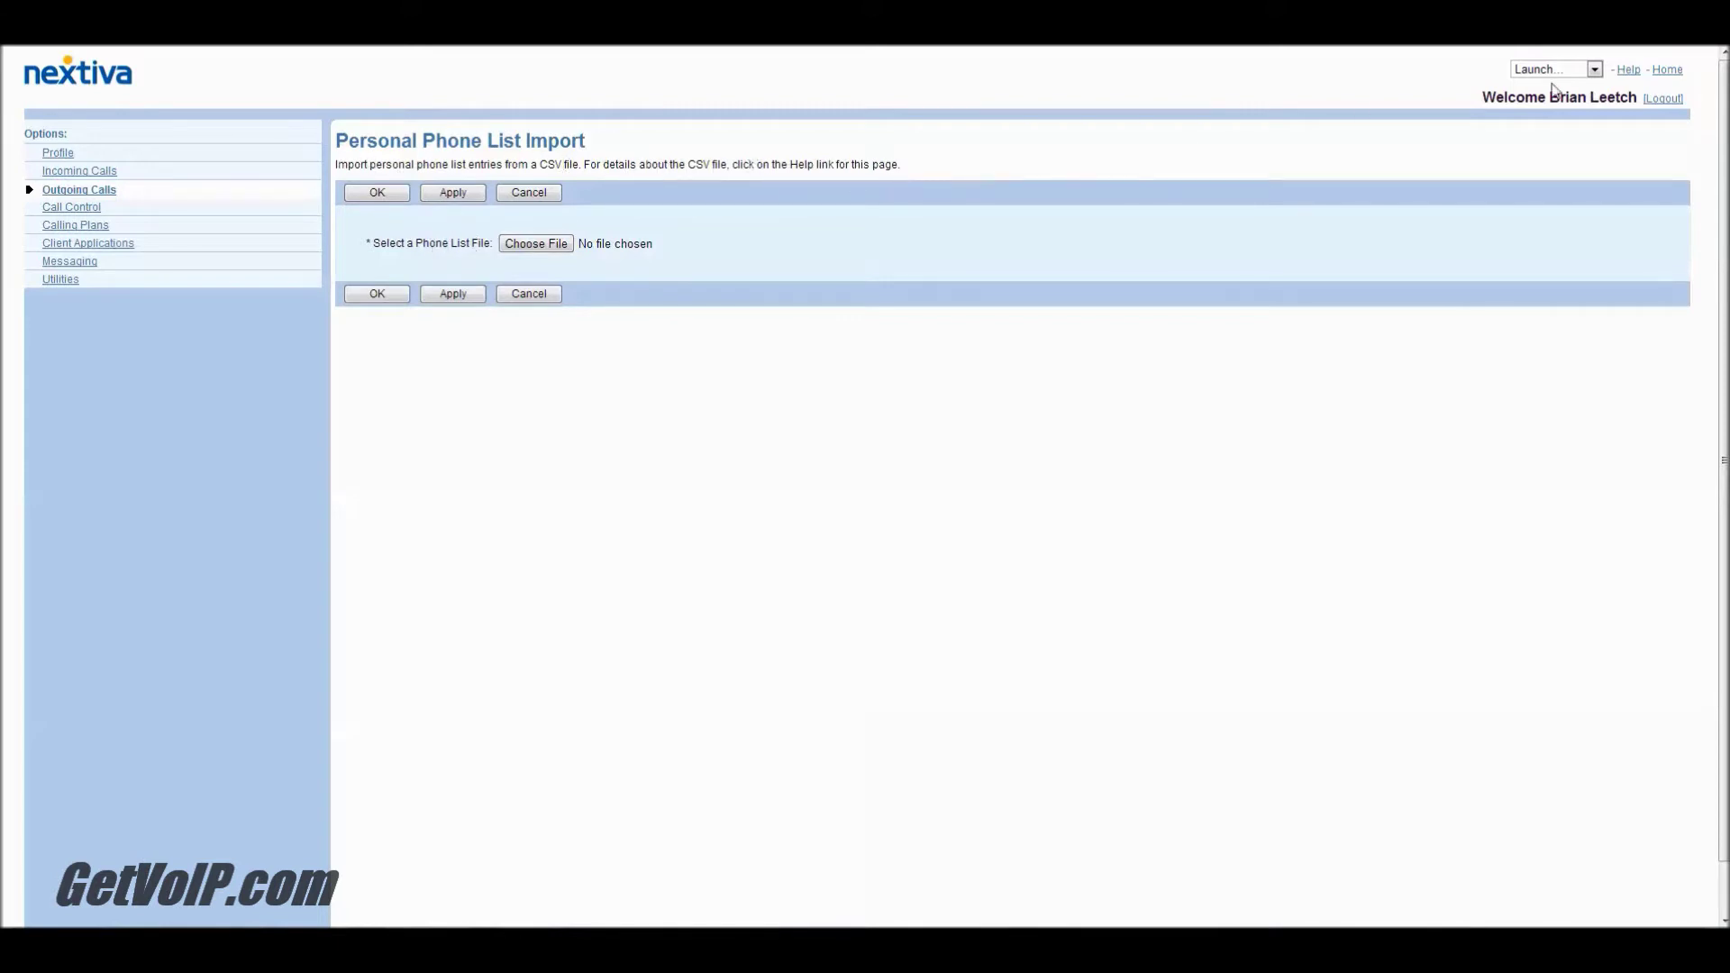
left_click(1629, 70)
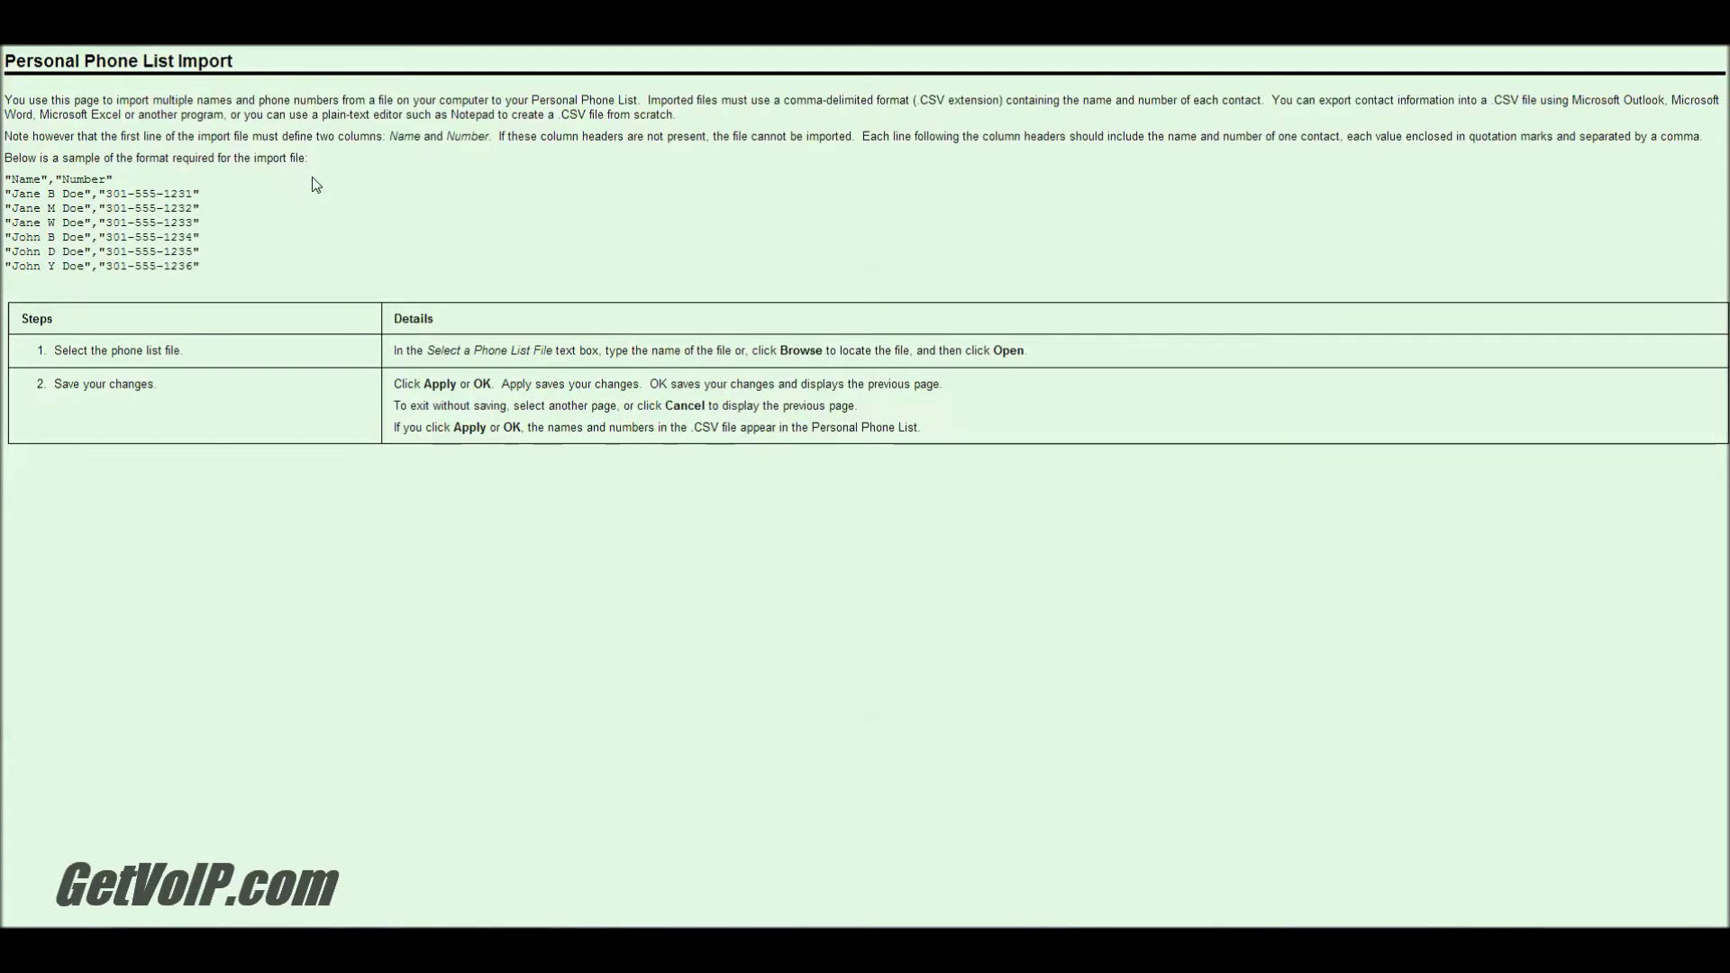
left_click_drag(919, 100, 948, 100)
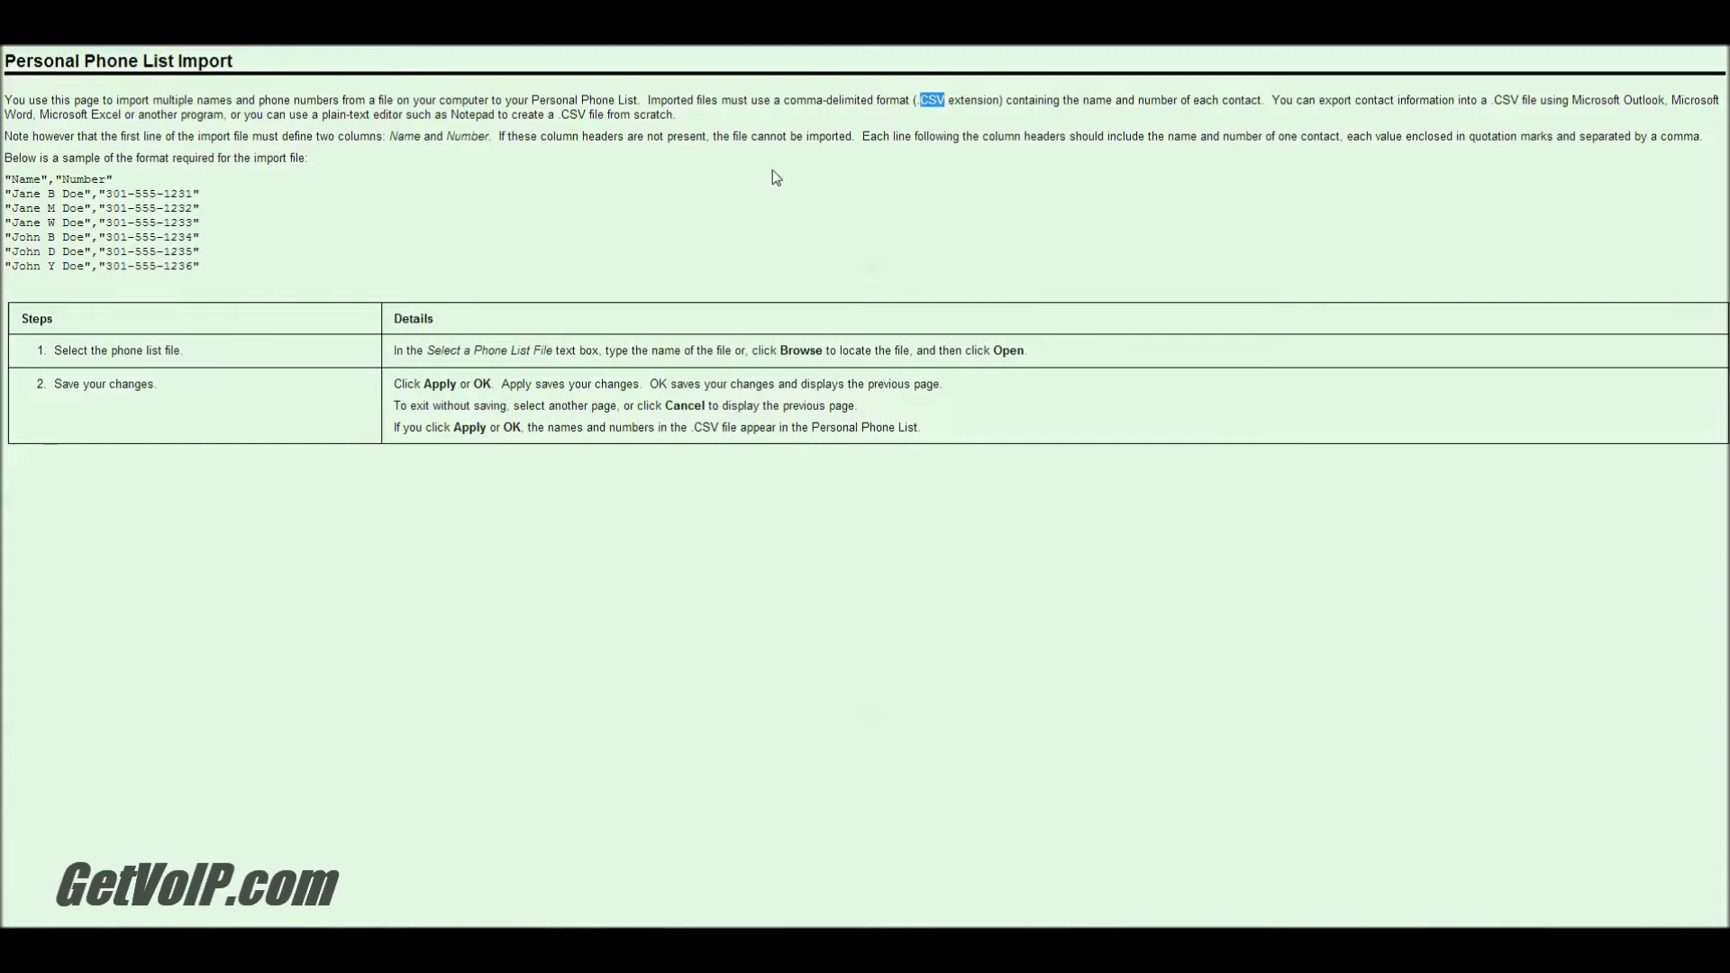
left_click(1275, 199)
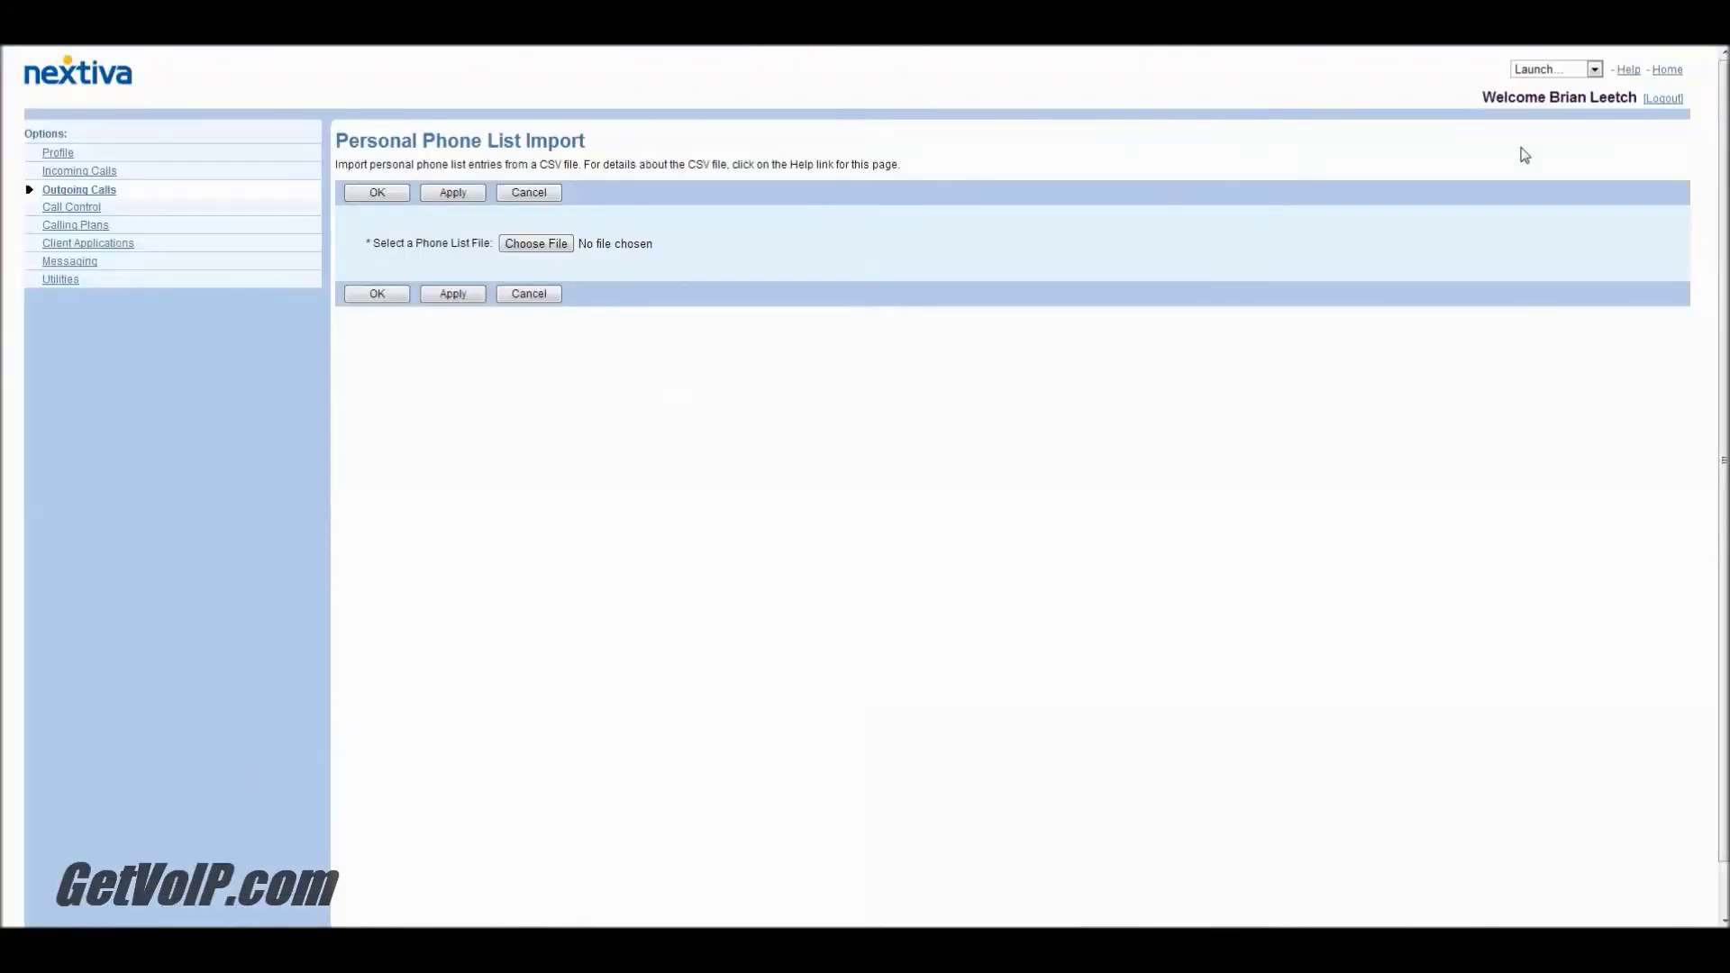
Step: Reopen the CSV import help, then show Book1's File backstage Info page in Excel
left_click(1628, 71)
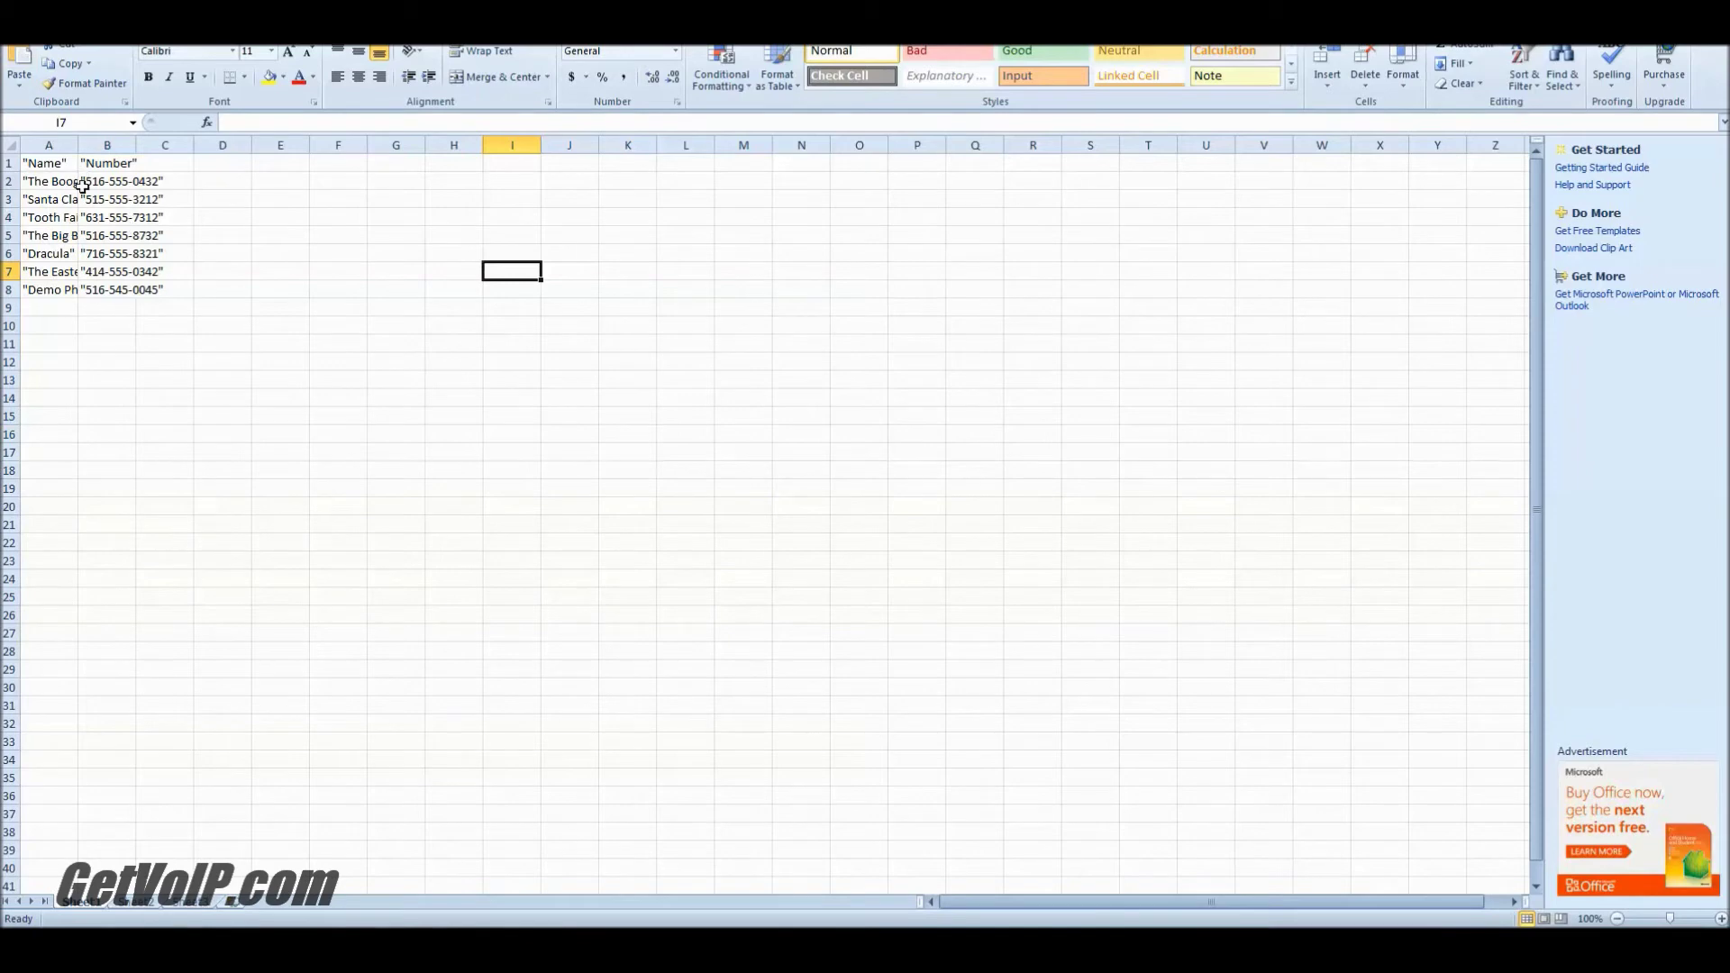
key("alt+f")
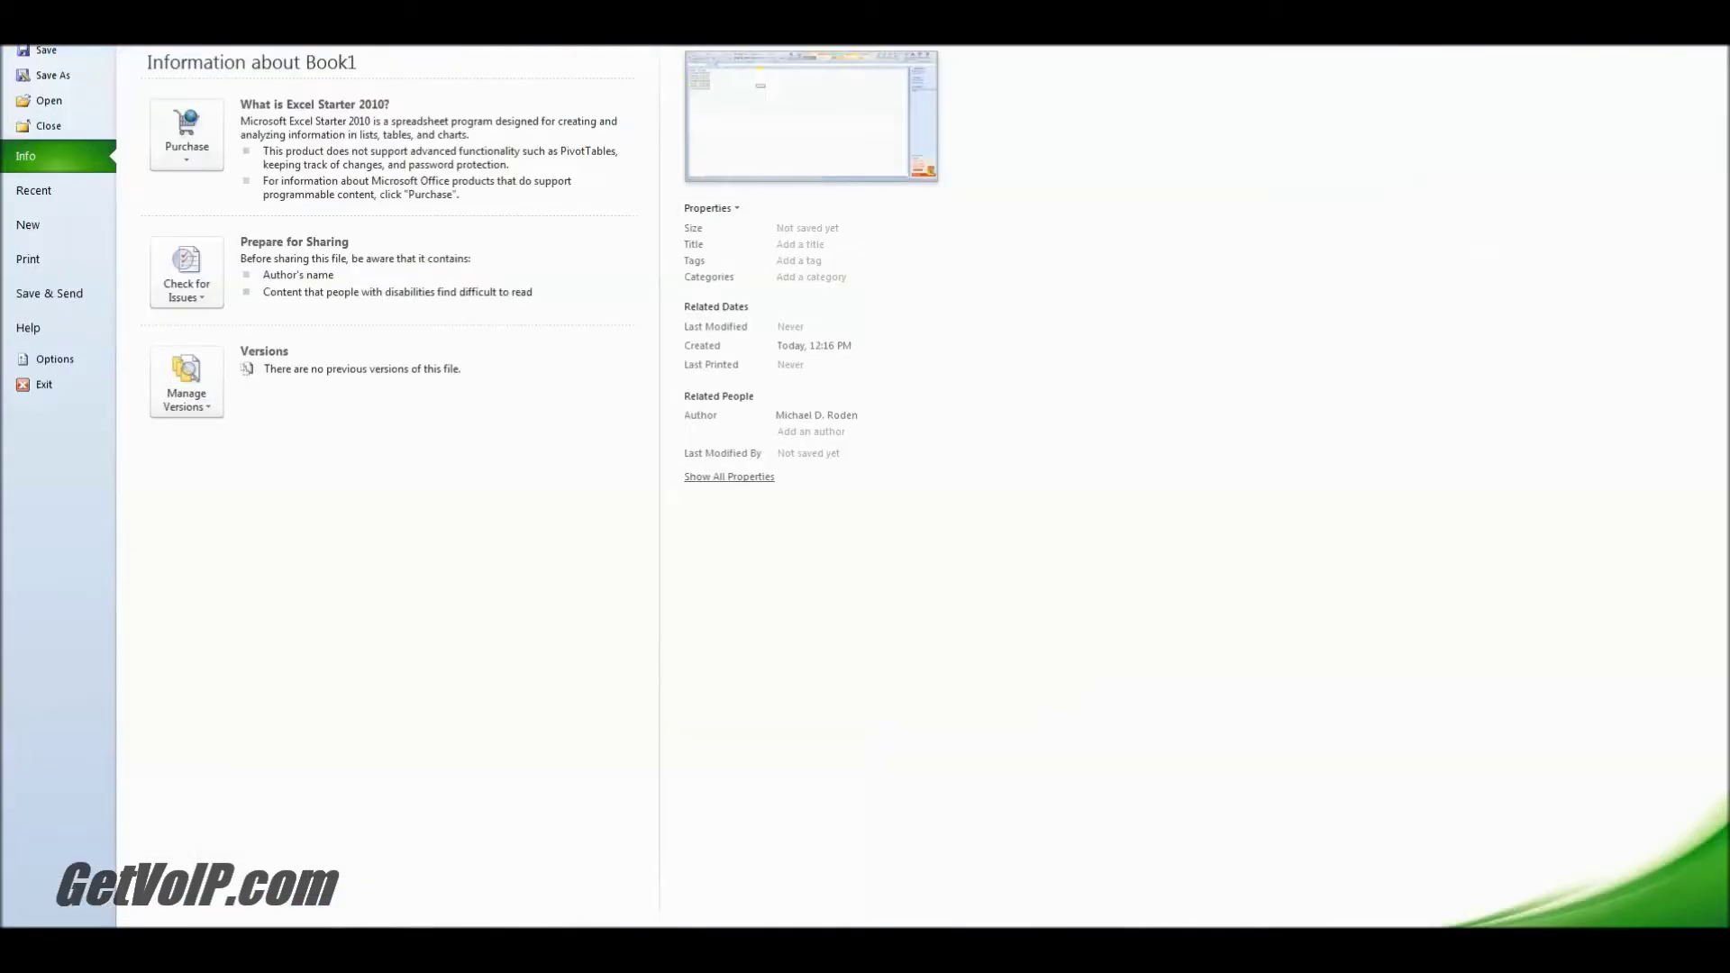
Step: Save the workbook to the Desktop as NextivaContacts in CSV (Comma delimited) format, keeping CSV
key("Escape")
key("ctrl+s")
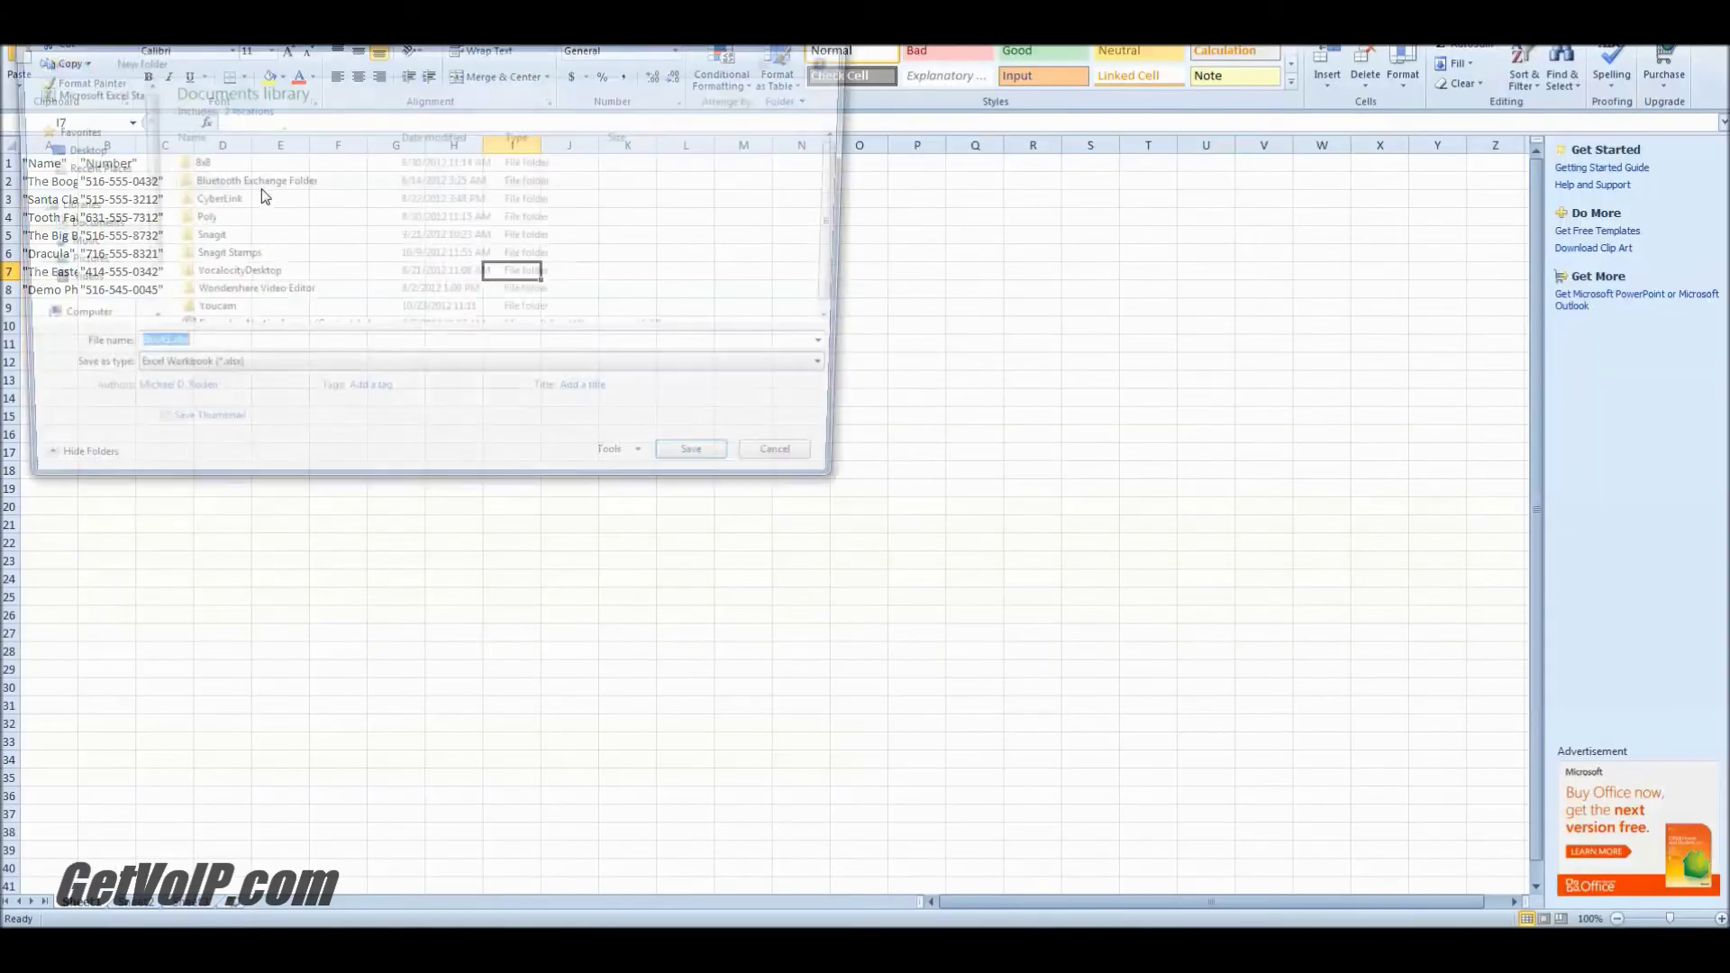
left_click(92, 154)
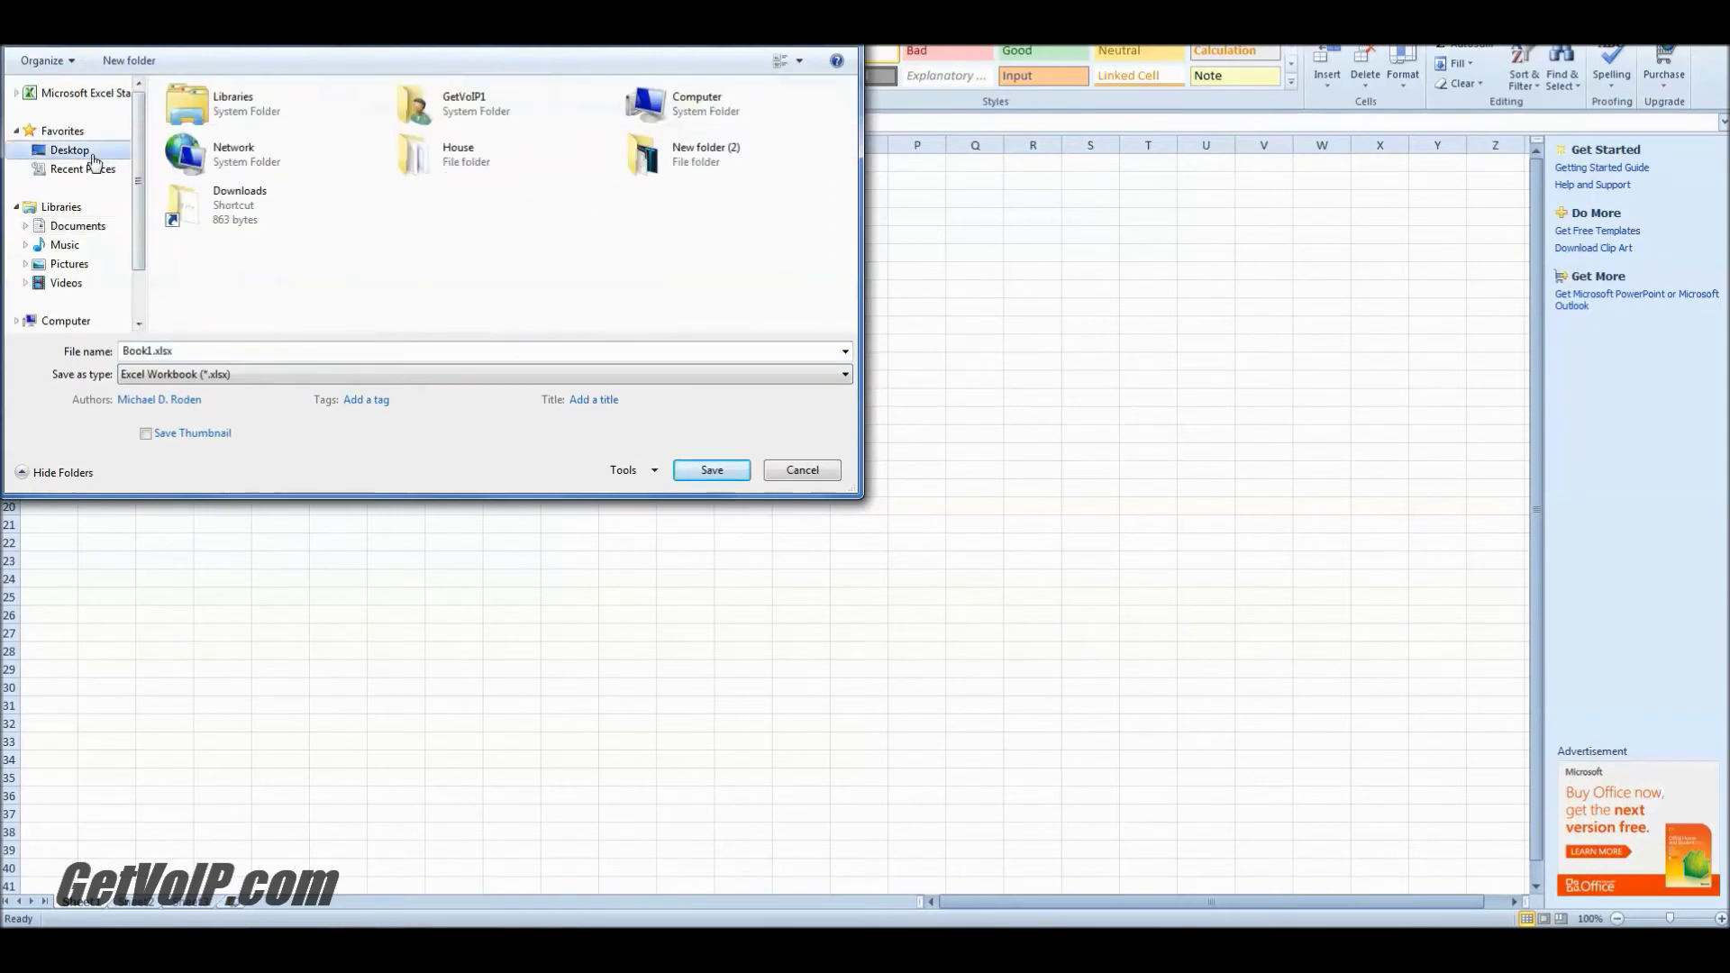
left_click(154, 351)
left_click(124, 351)
left_click_drag(124, 352, 154, 354)
type("NextivaCon")
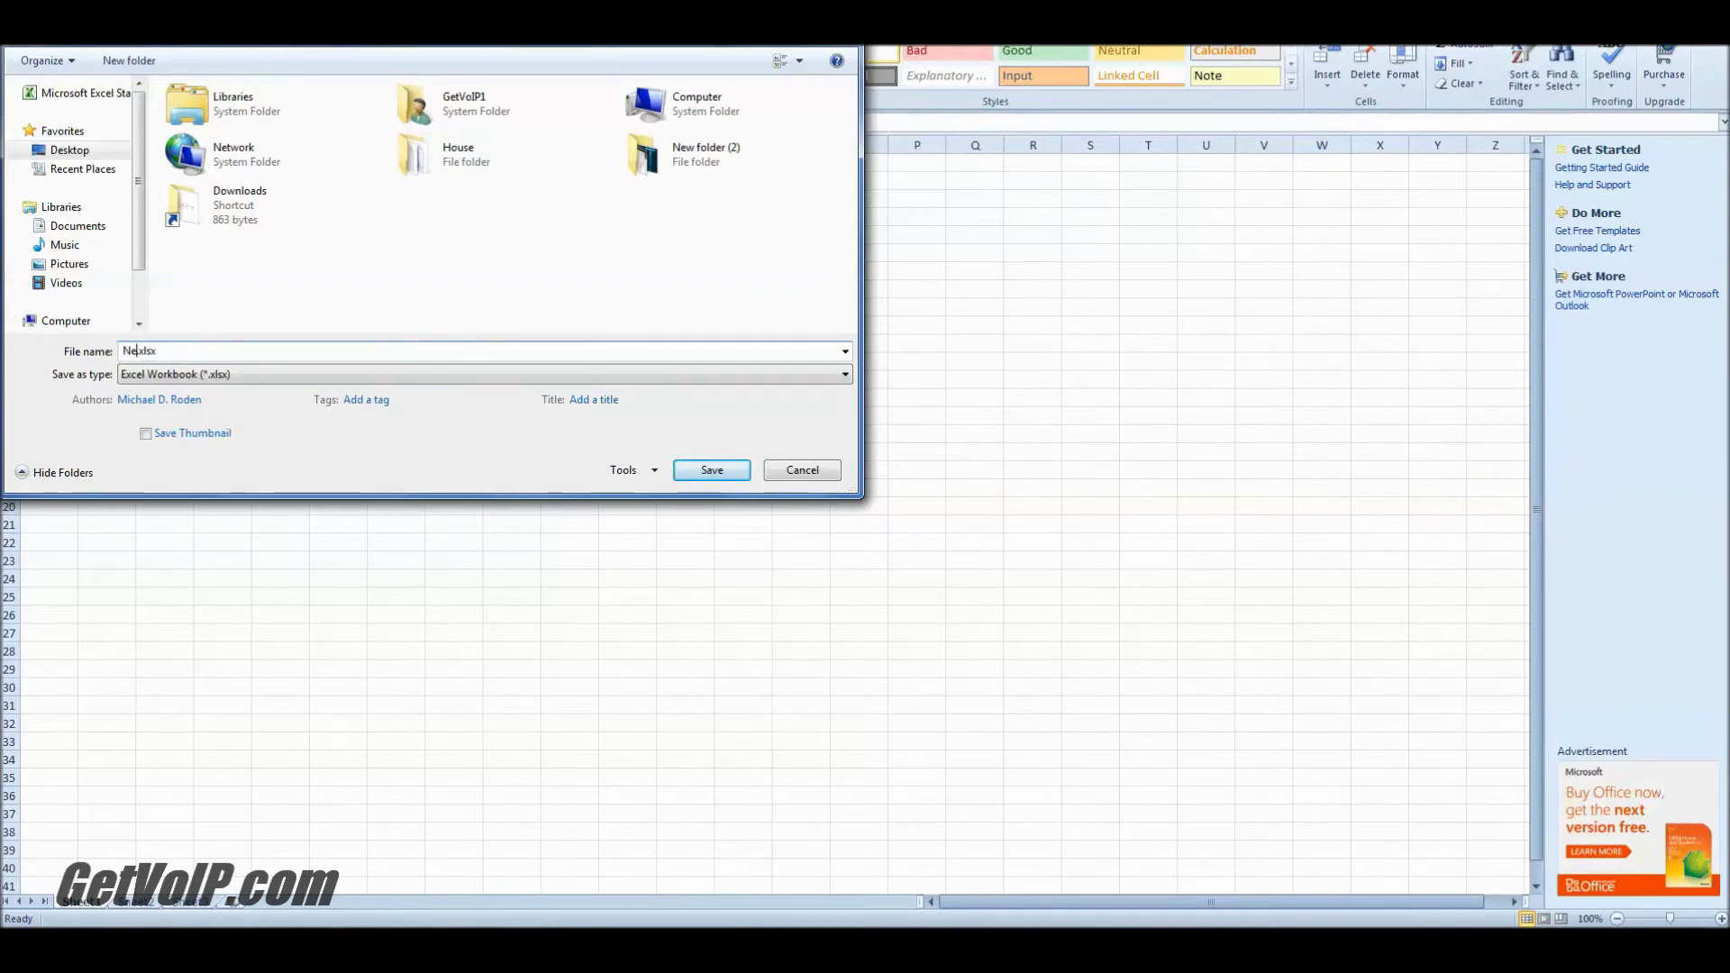
type("tacts")
left_click(766, 375)
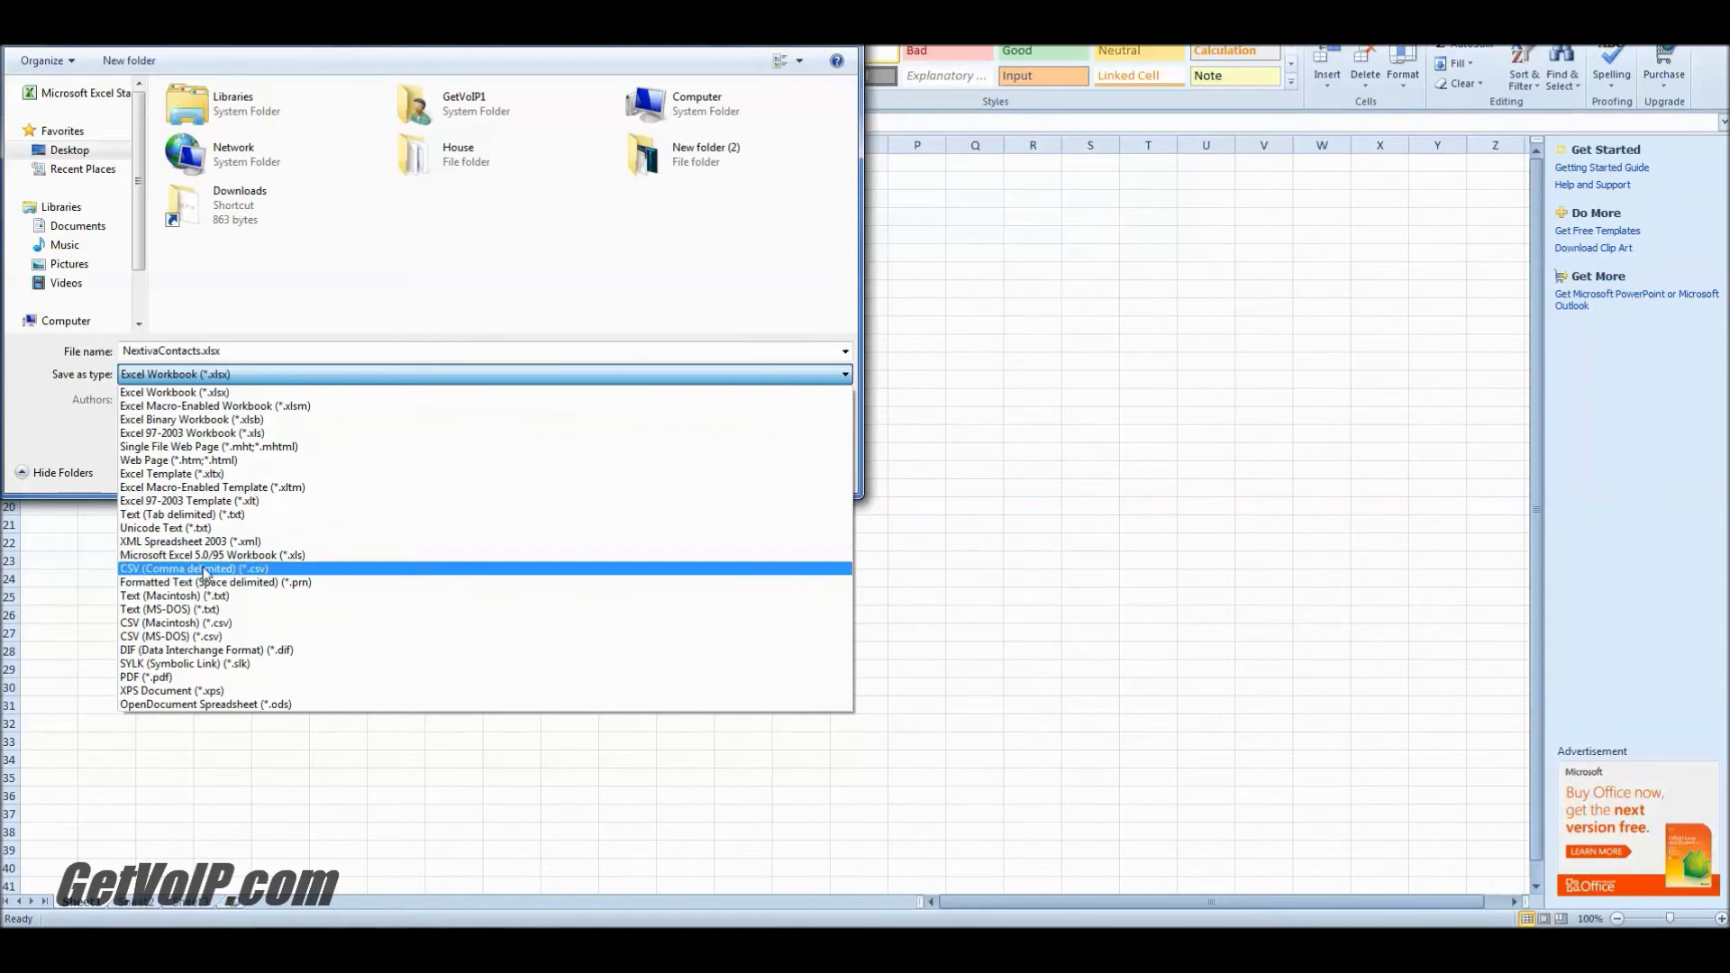
left_click(206, 571)
left_click(695, 455)
left_click(824, 512)
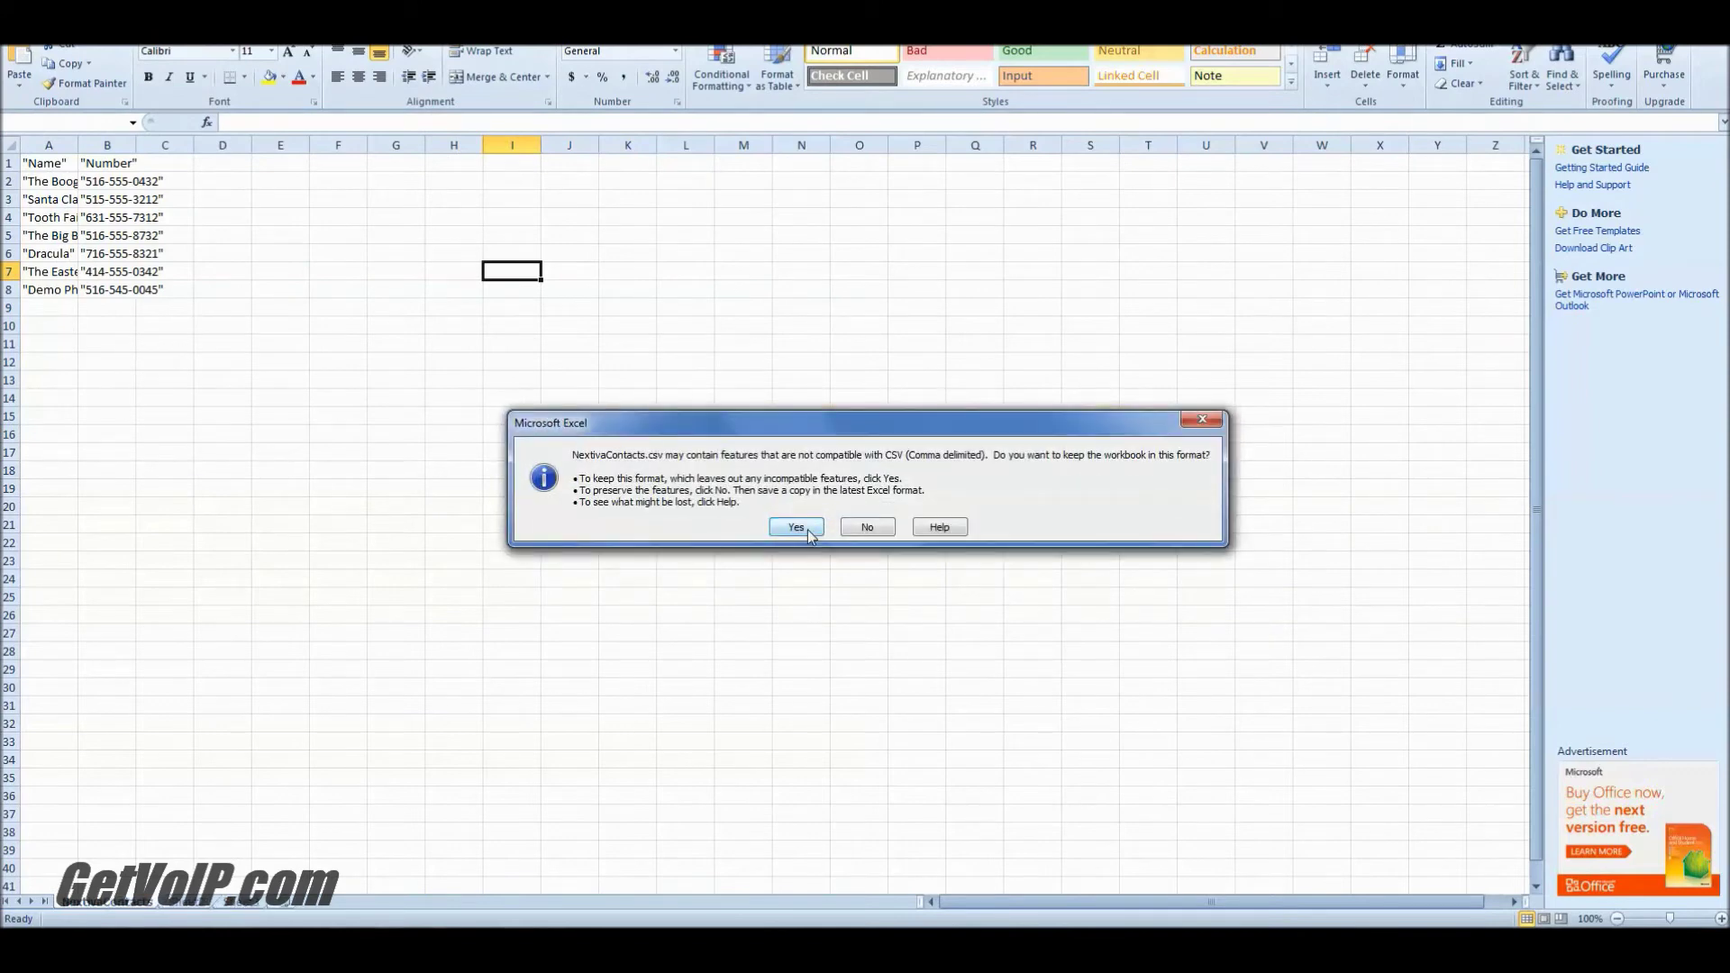
left_click(808, 533)
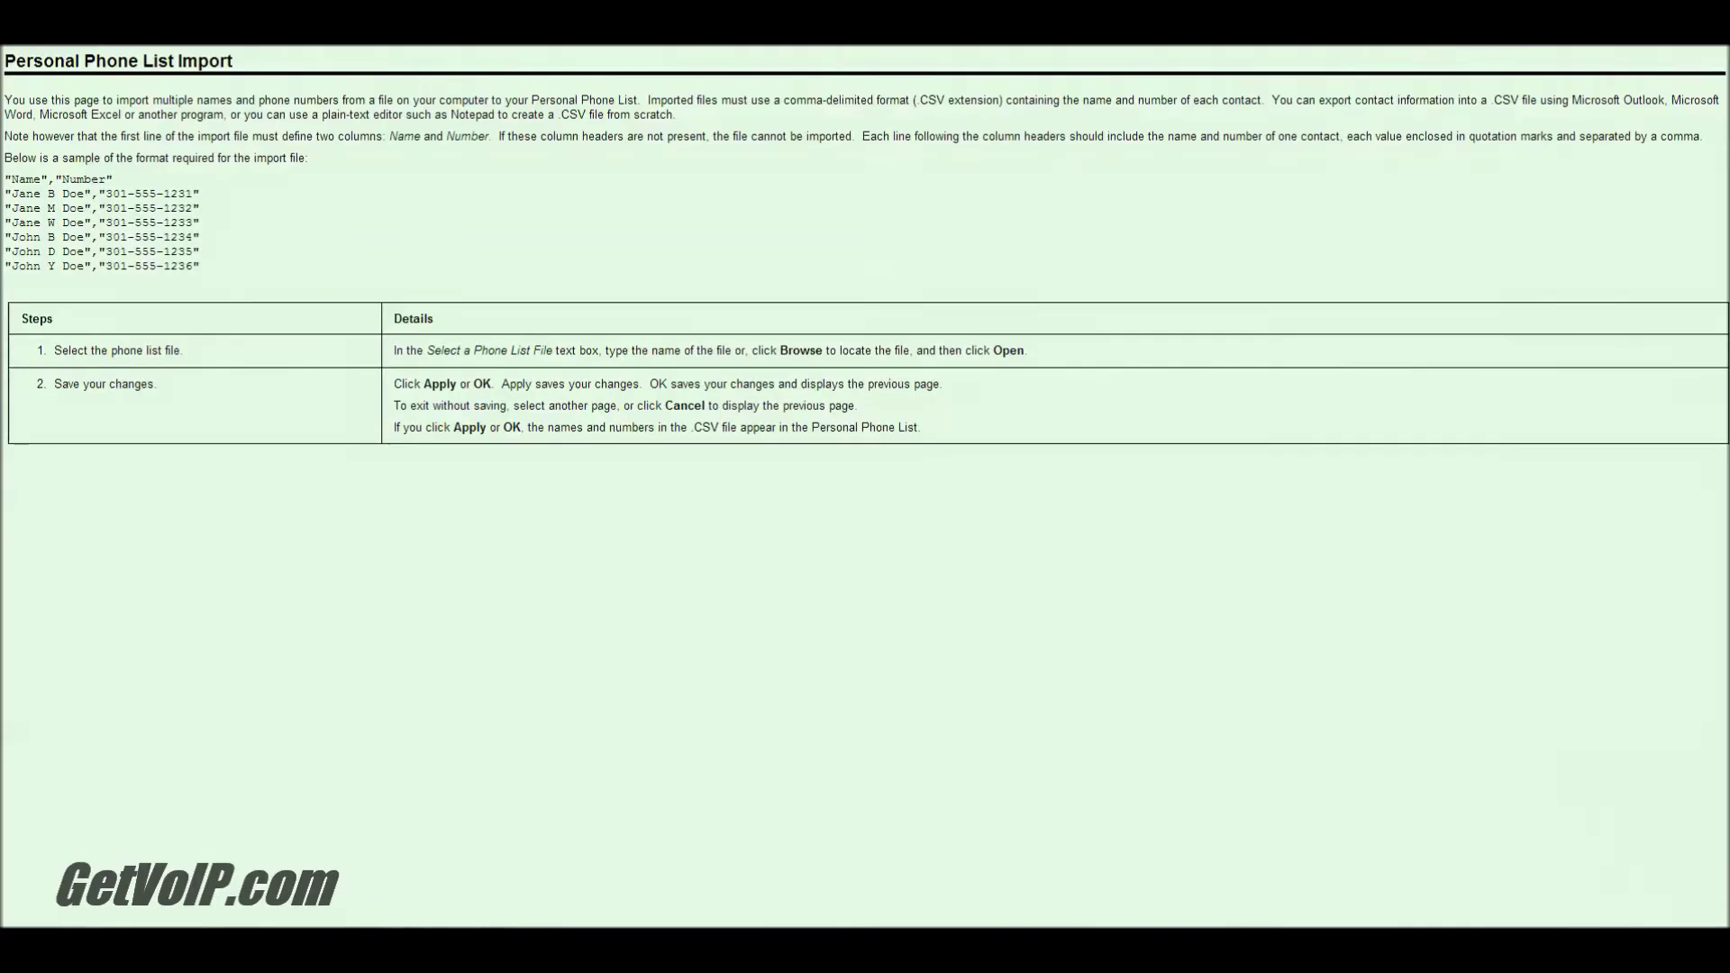
Step: Upload NextivaContacts.csv on the import page and apply it, which fails with Error 4807
left_click(316, 829)
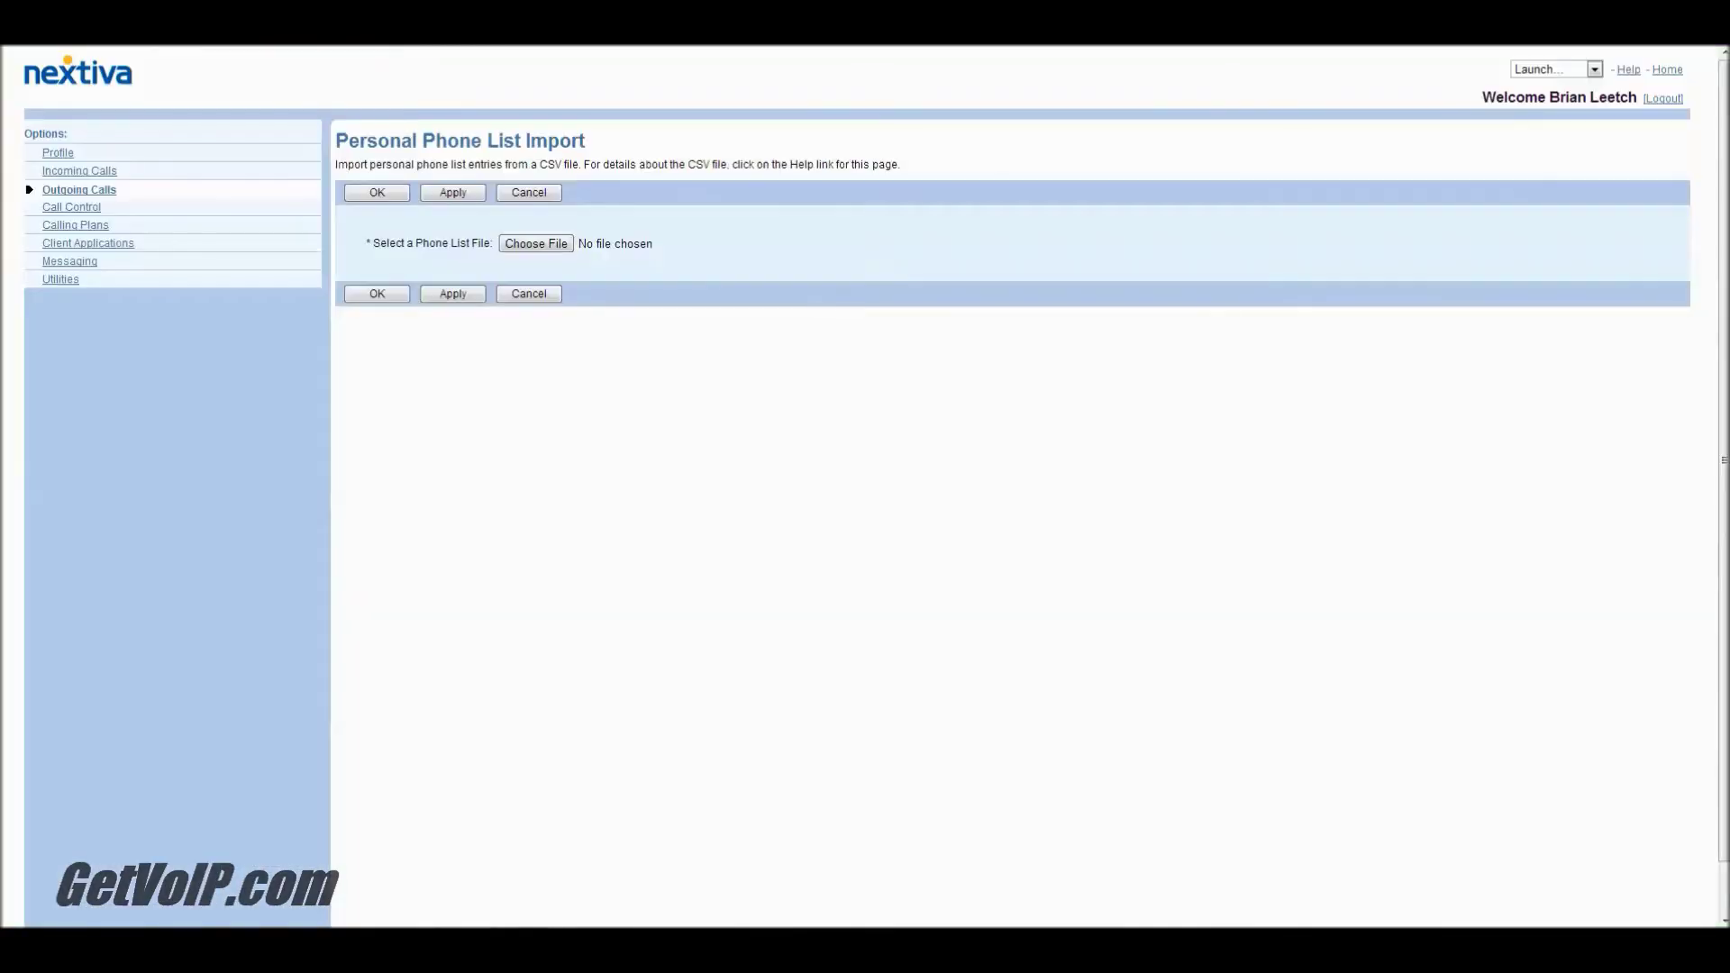
left_click(536, 243)
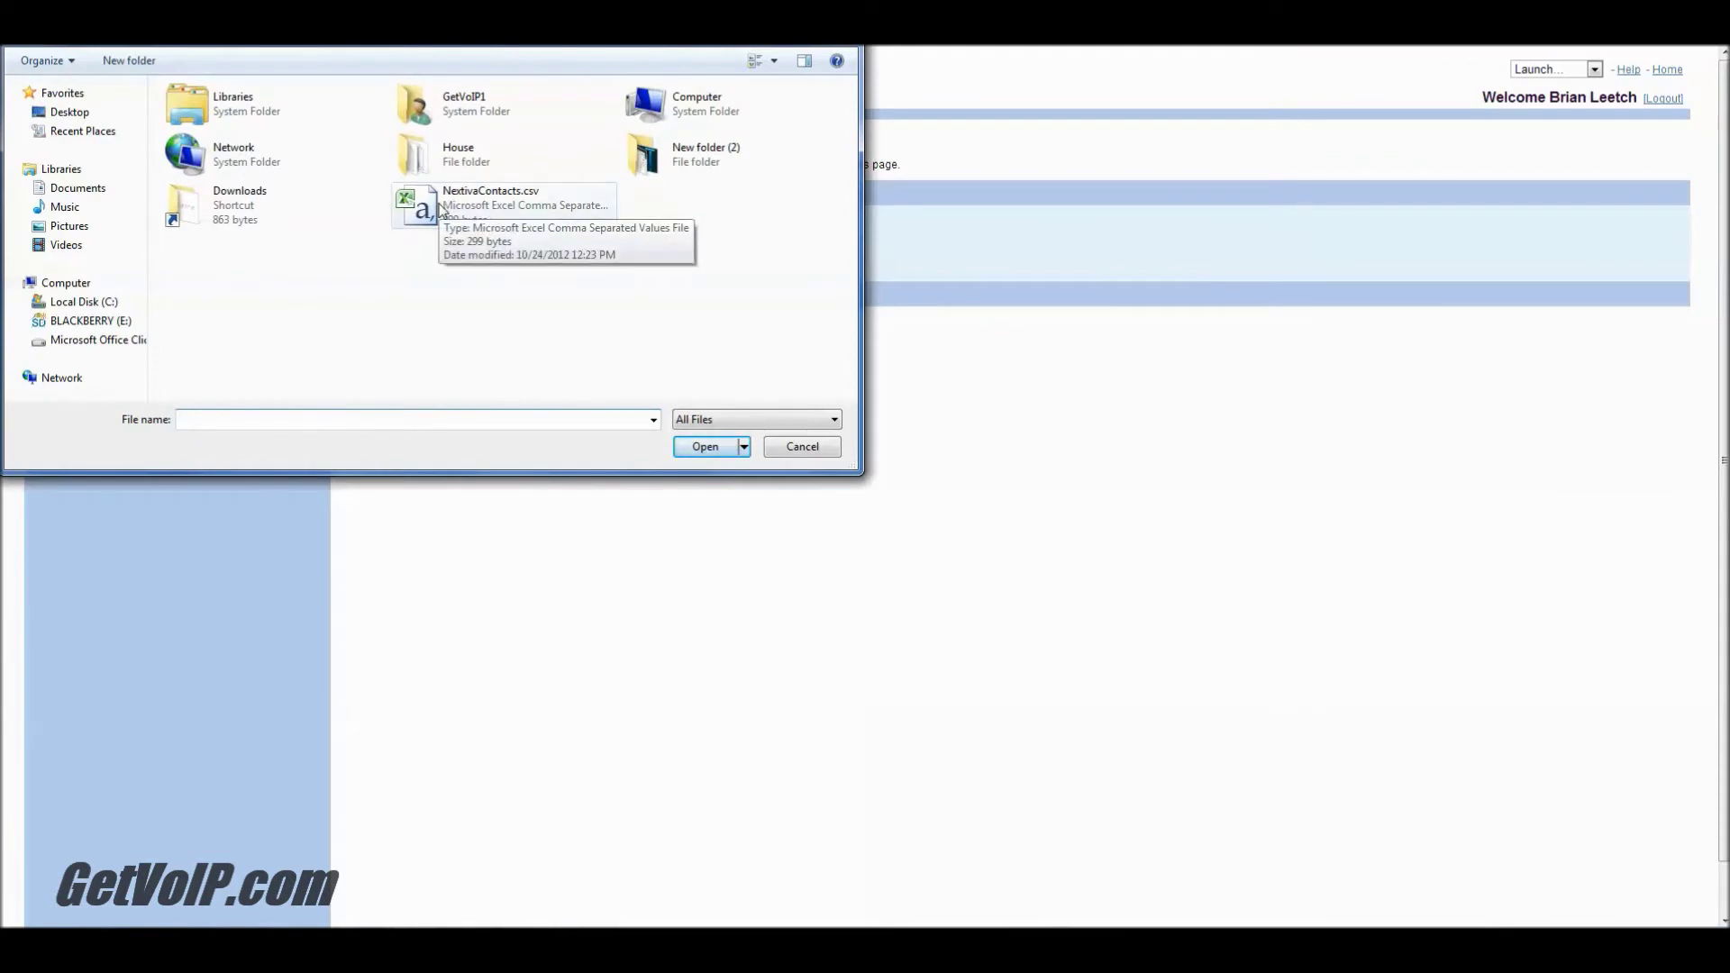
double_click(441, 209)
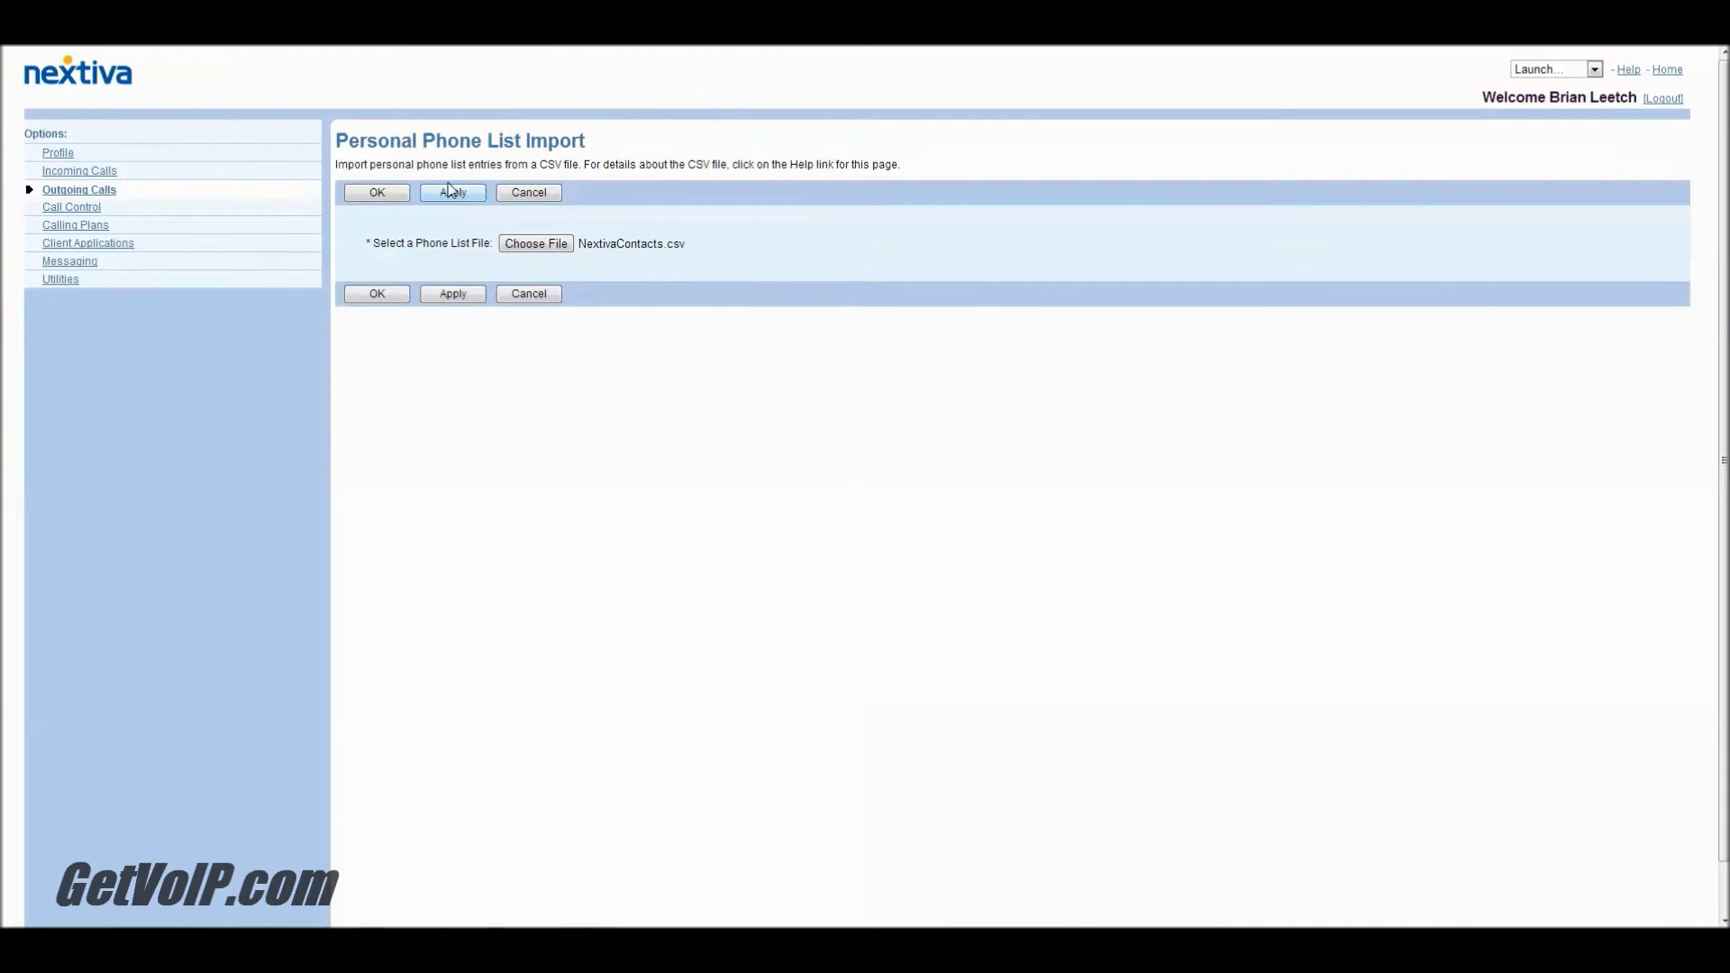
left_click(451, 194)
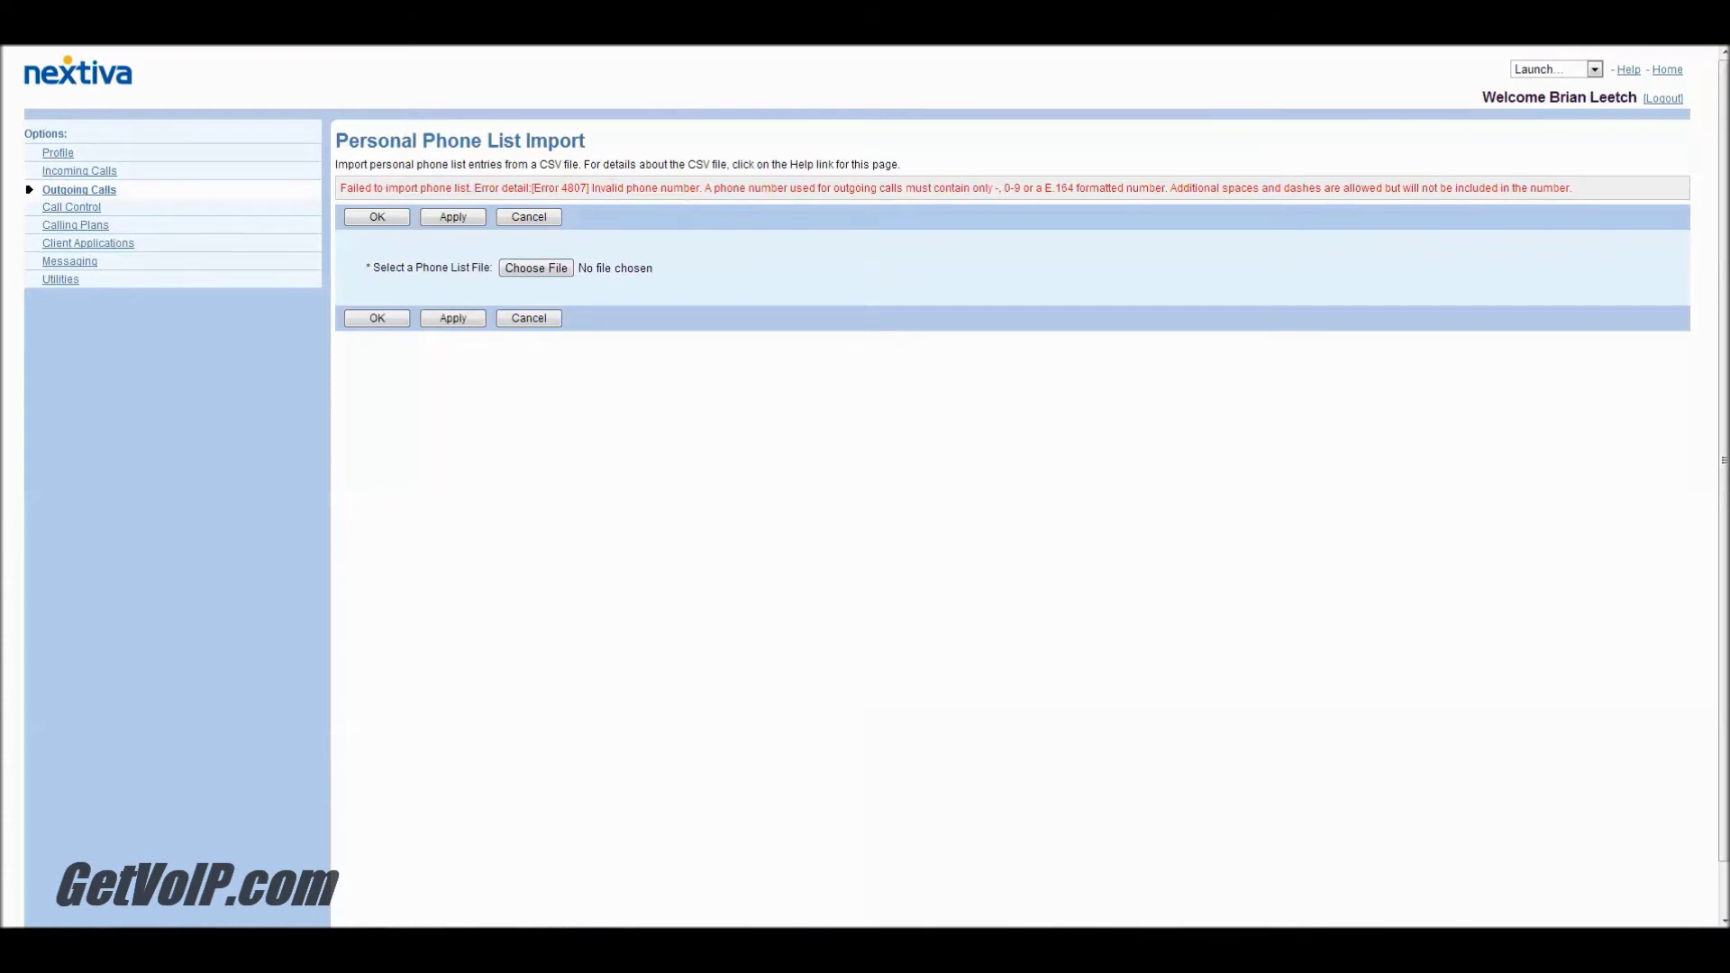
left_click(525, 842)
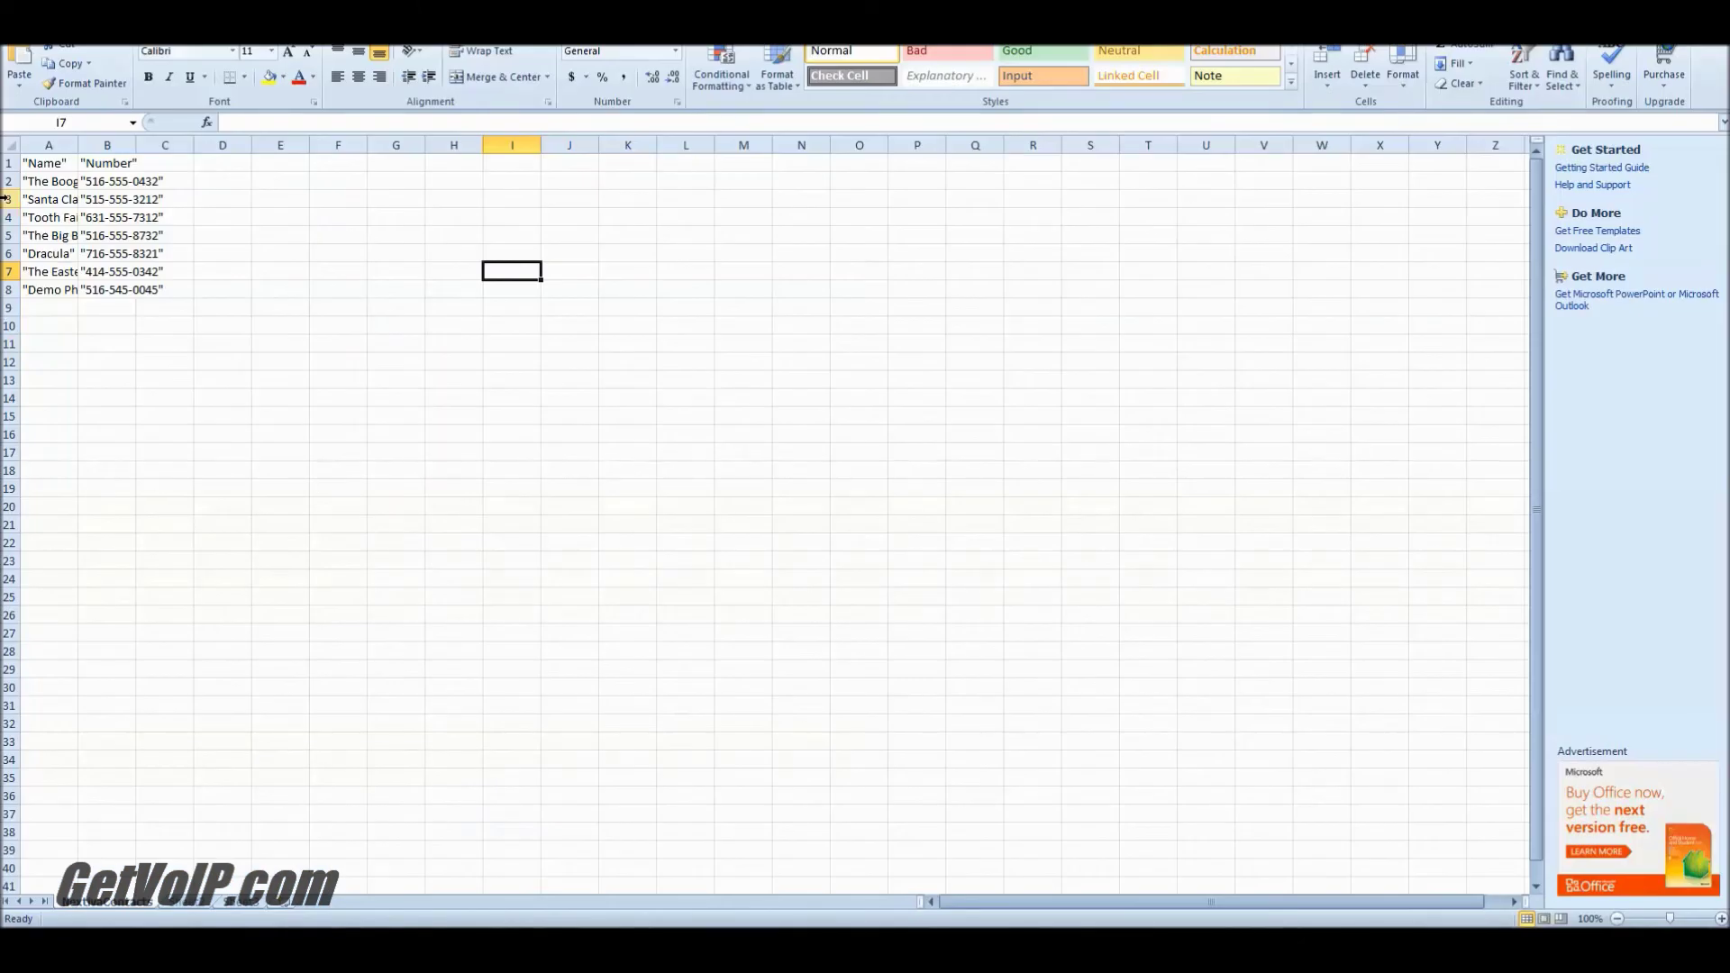
Step: Copy the contact cells A1:C8 and bring up a blank Untitled Notepad window
left_click(25, 160)
left_click_drag(24, 159, 170, 293)
key("ctrl+c")
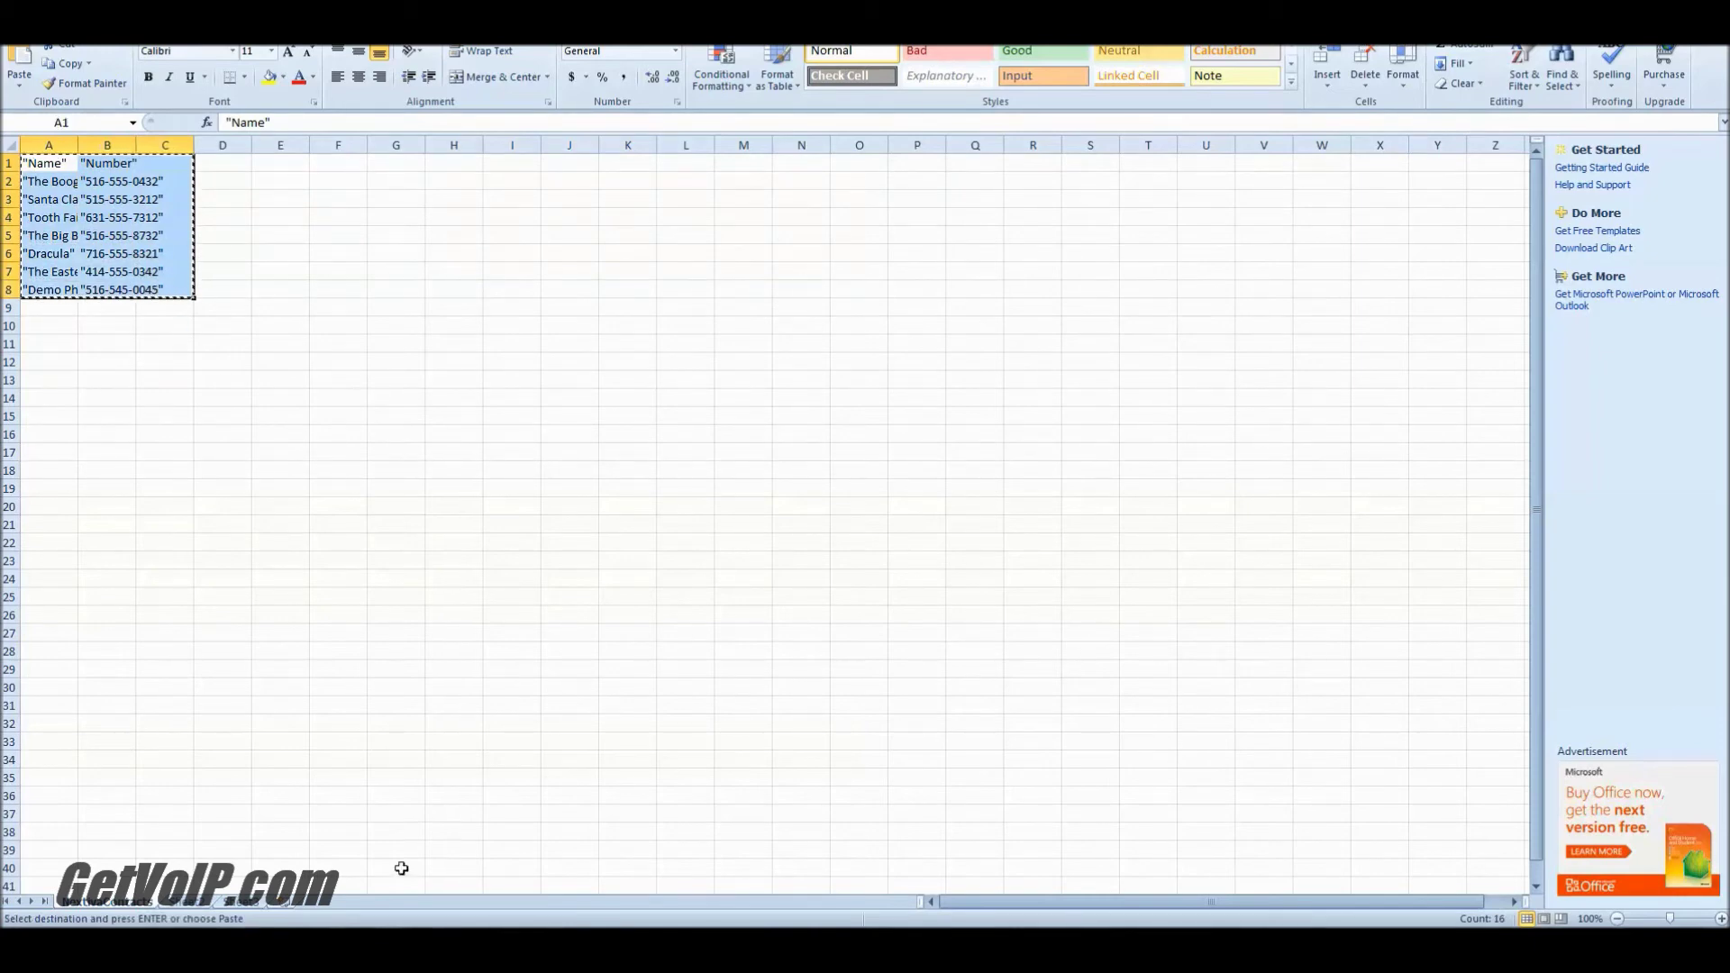
left_click(470, 852)
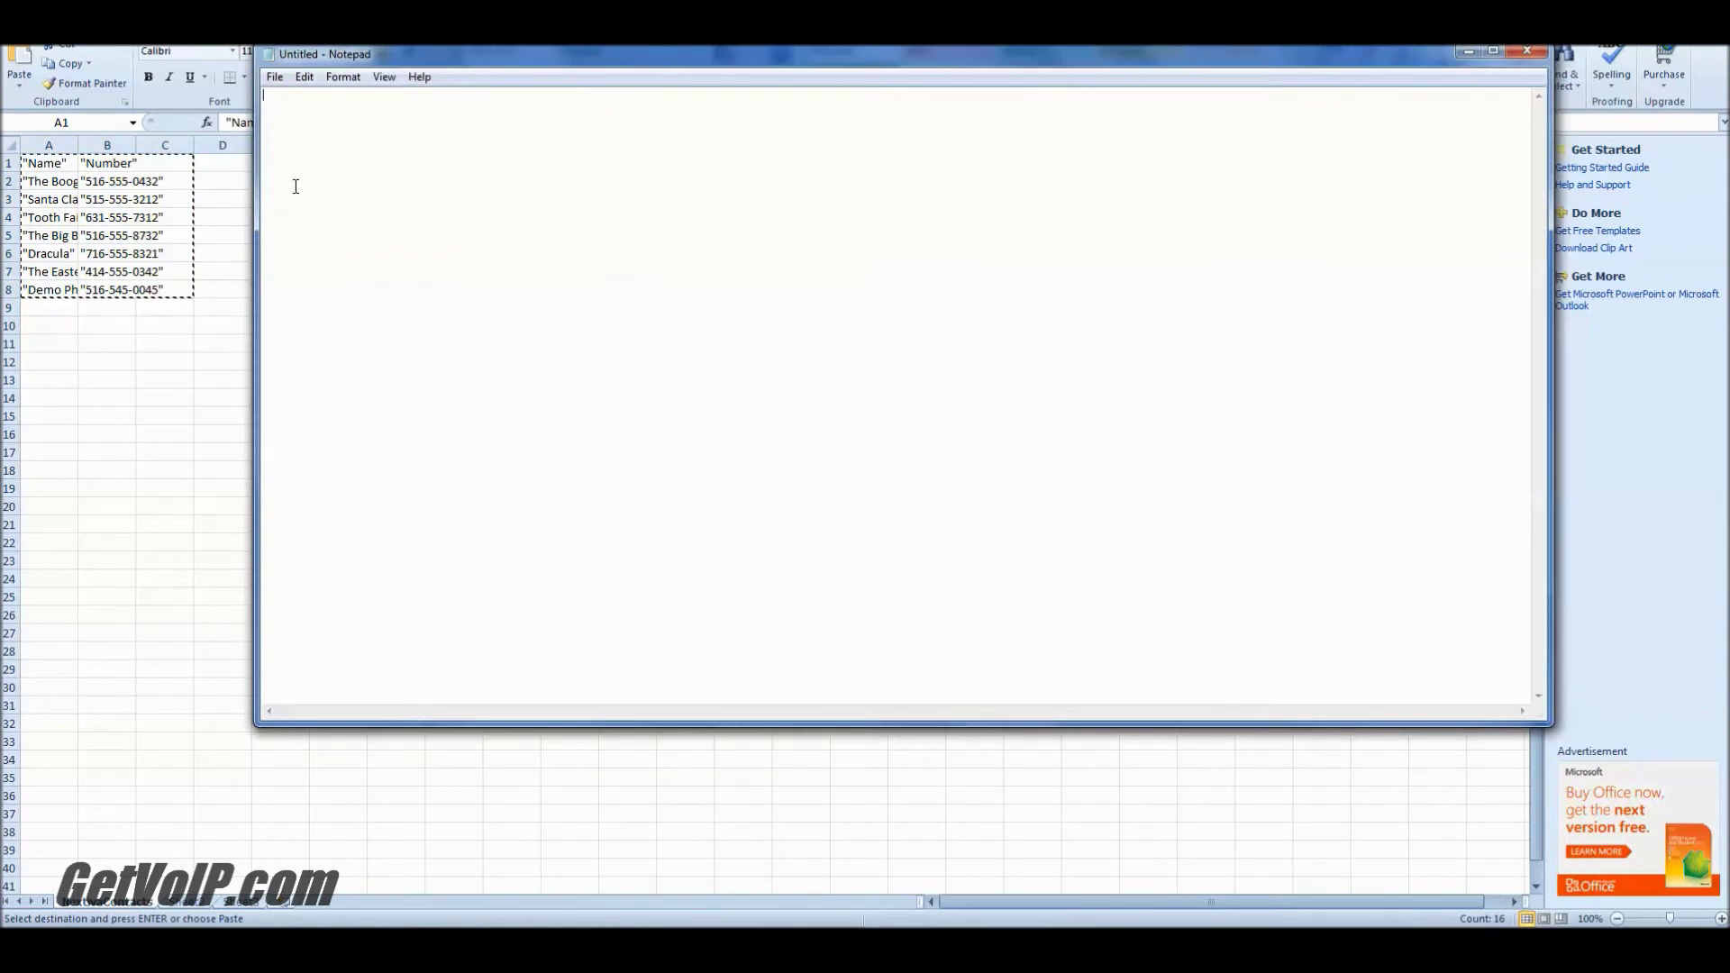
Step: Paste the contact rows and replace the tabs after Name, The Boogie Man and Santa Claus with commas
key("ctrl+v")
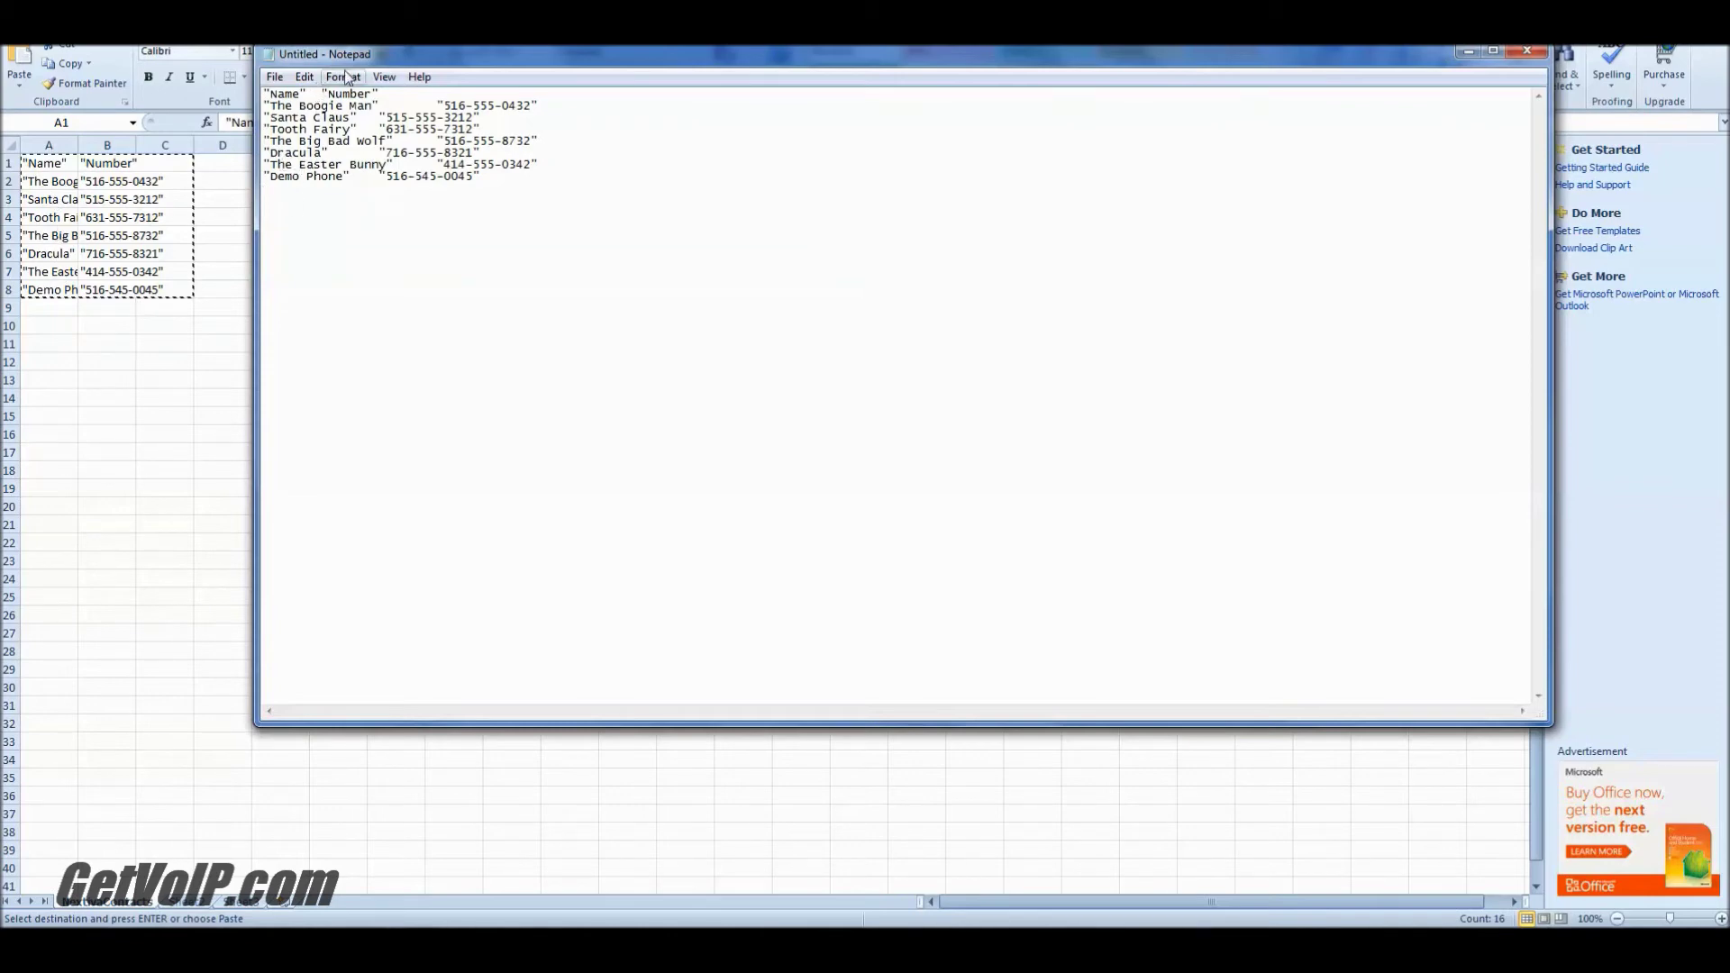
key("BackSpace")
type(",")
key("BackSpace")
type(",")
left_click(378, 118)
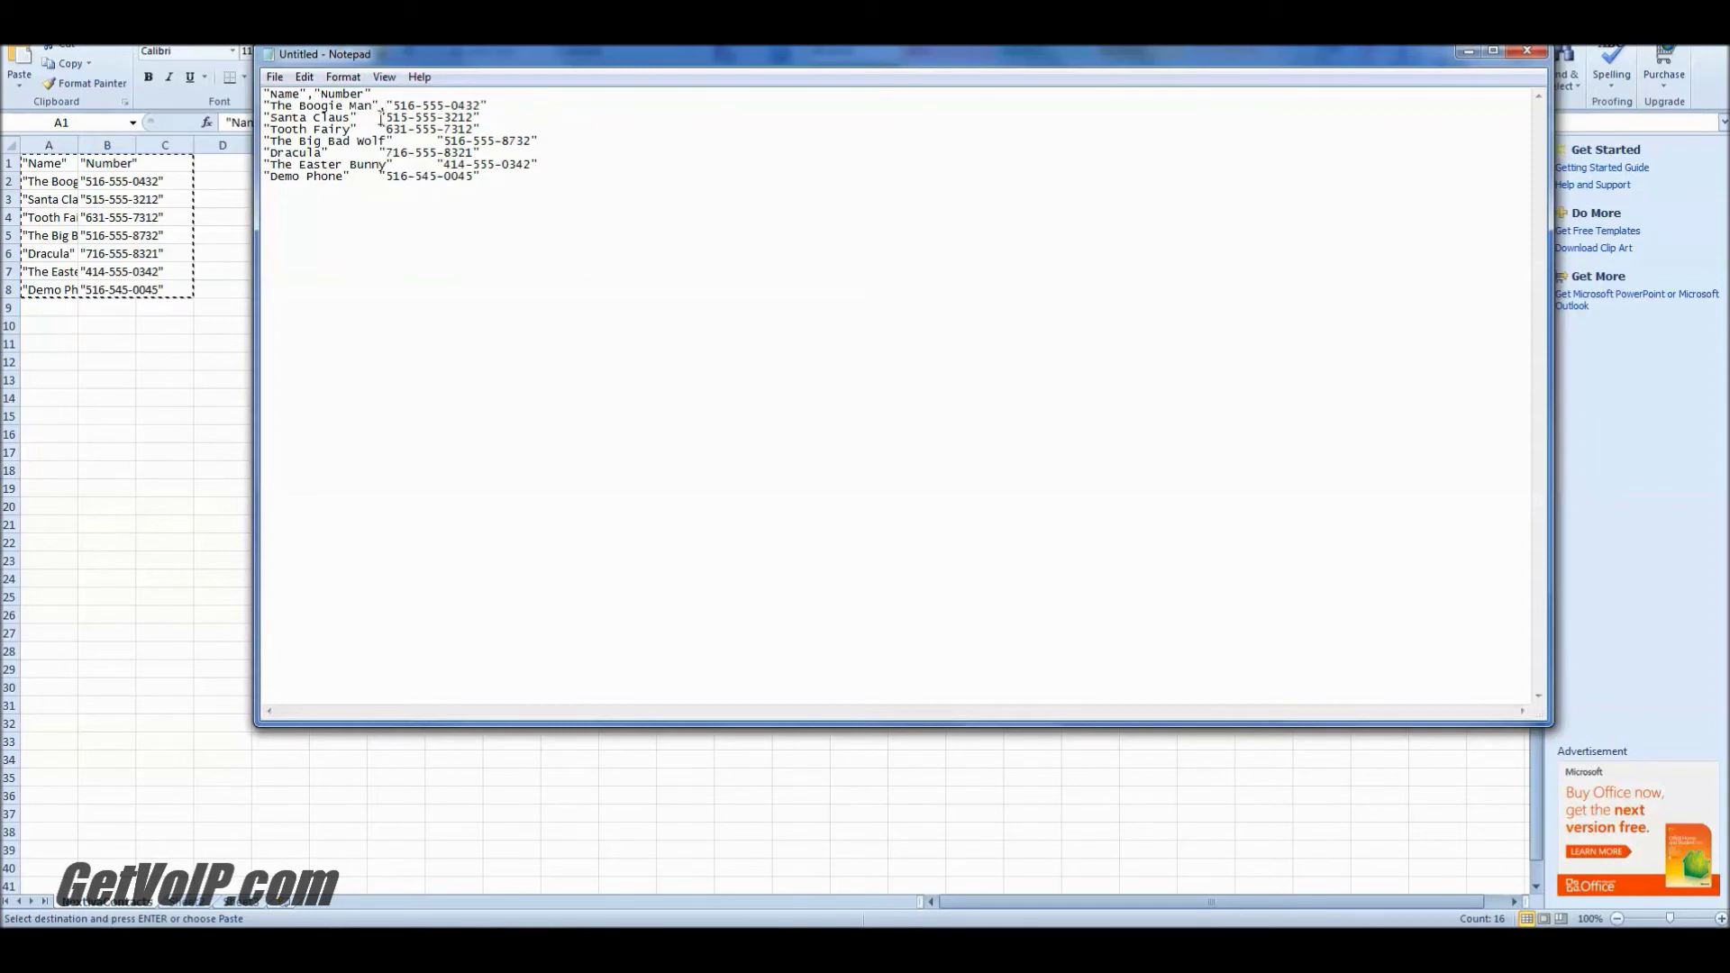
key("BackSpace")
type(",")
left_click(379, 129)
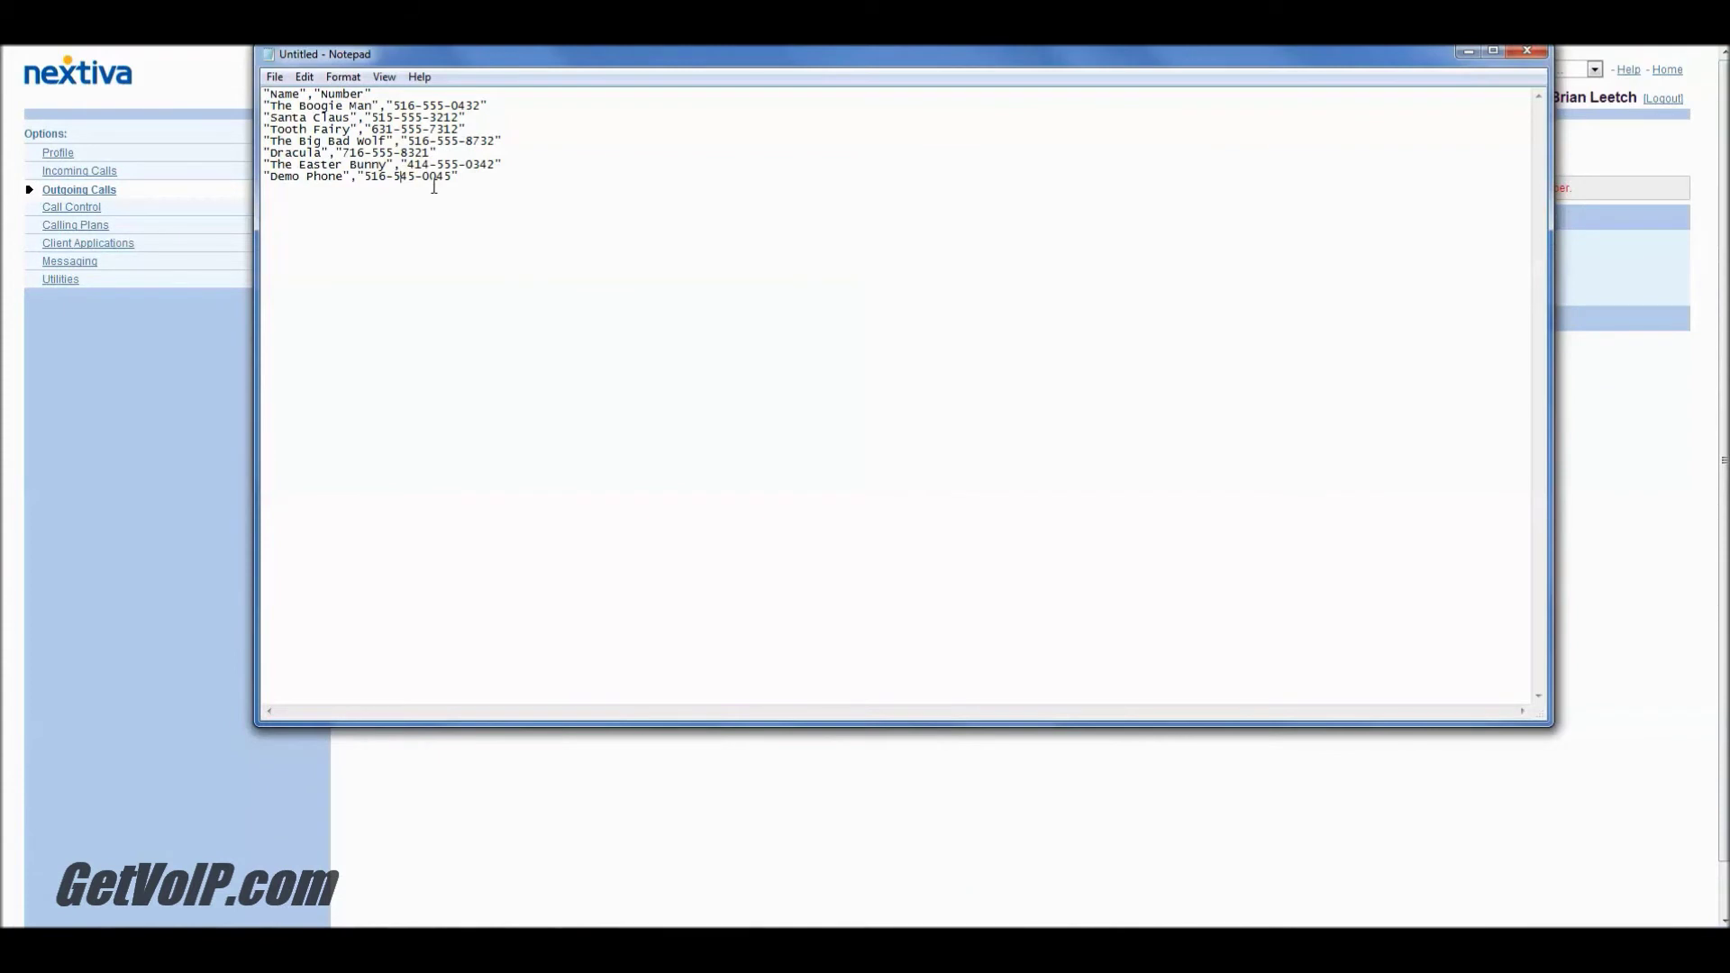
Step: Save the text to the Desktop as NextivaContactRev.txt with ANSI encoding, then close Notepad
left_click(274, 78)
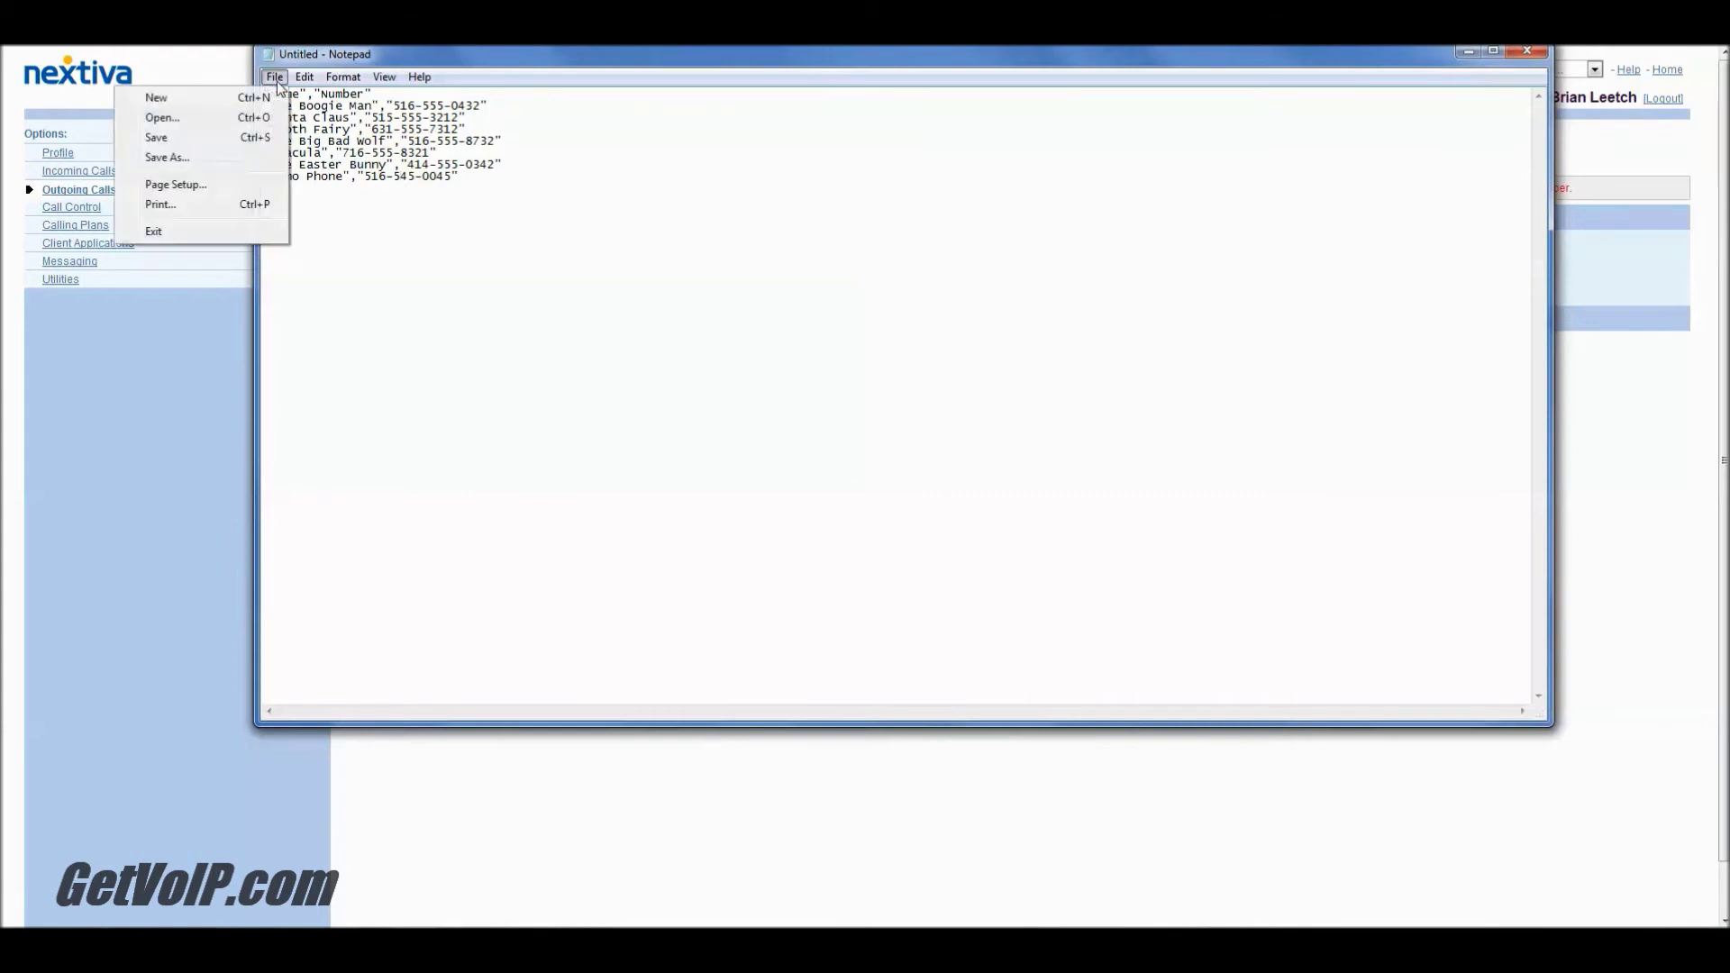
left_click(242, 159)
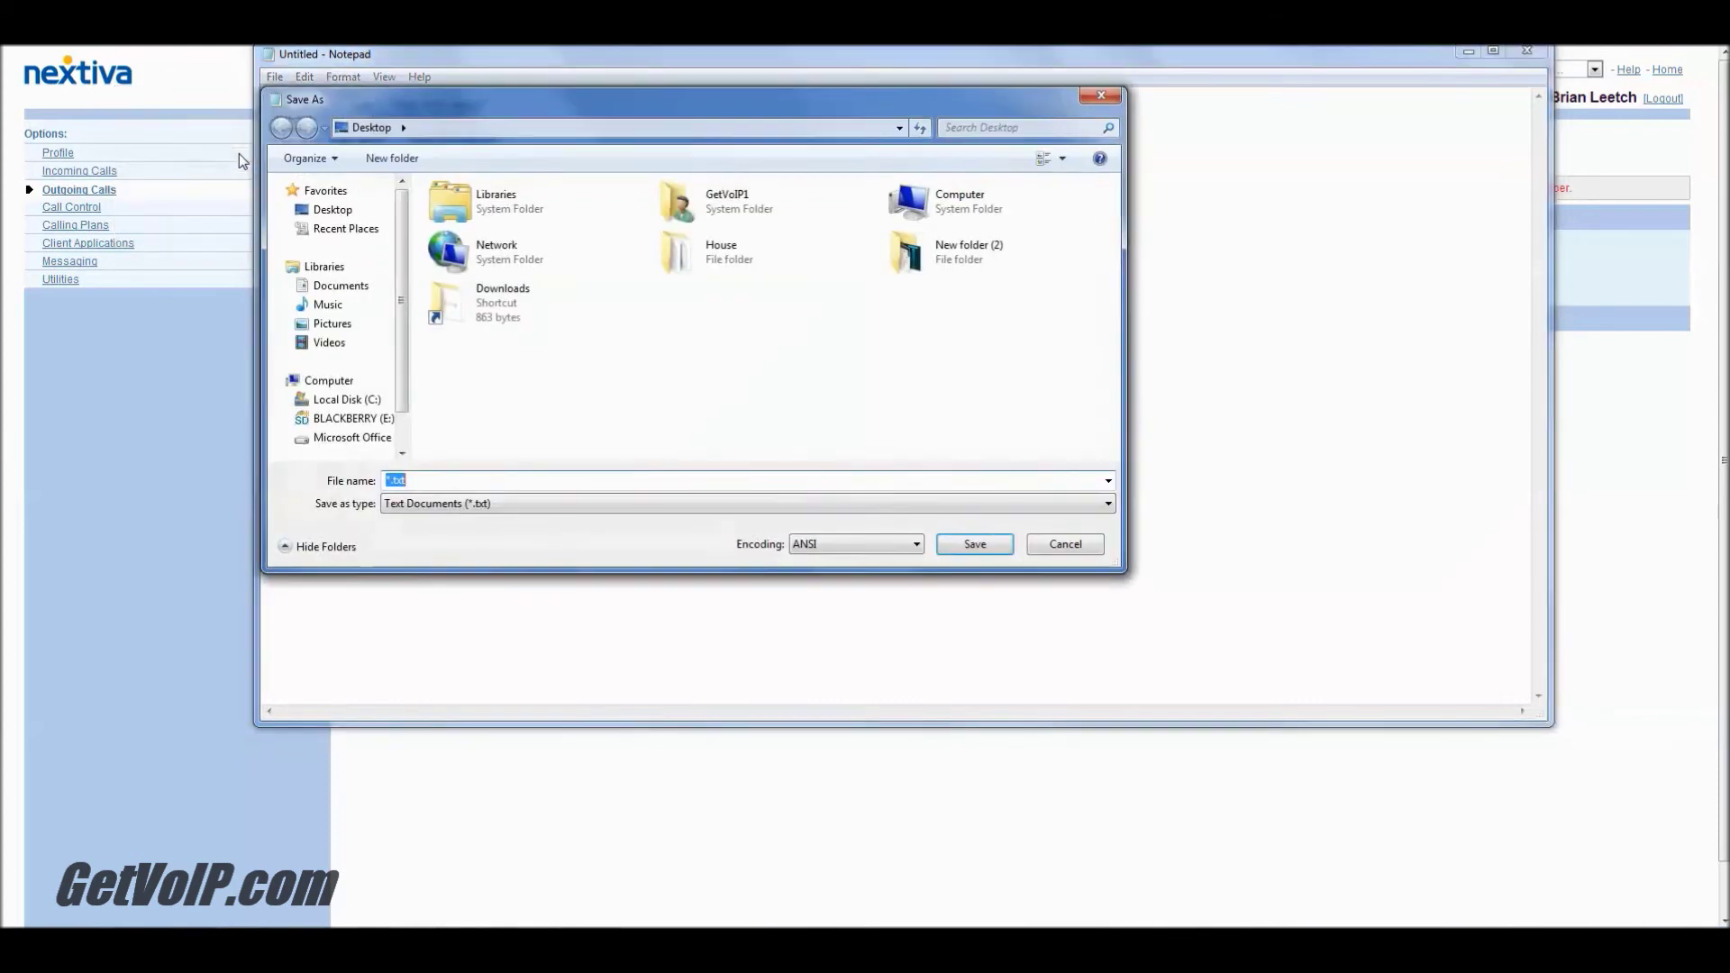
left_click(389, 480)
key("BackSpace")
type("Ne")
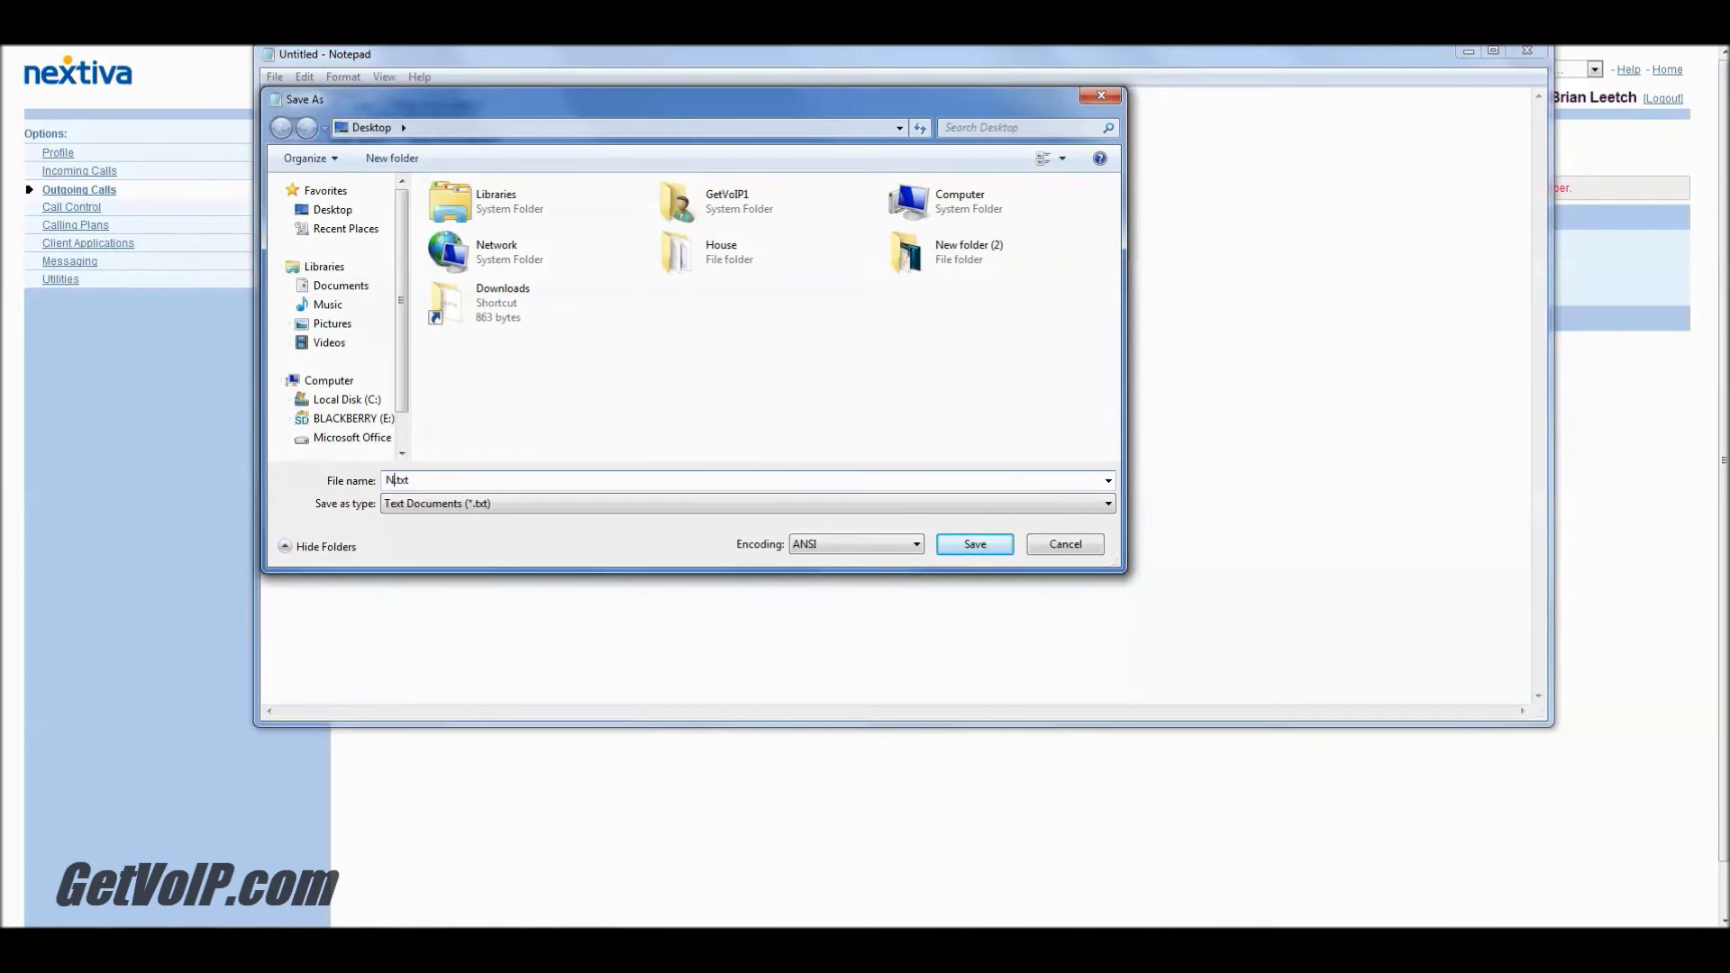
type("xtivaContactRev")
left_click(905, 550)
left_click(906, 550)
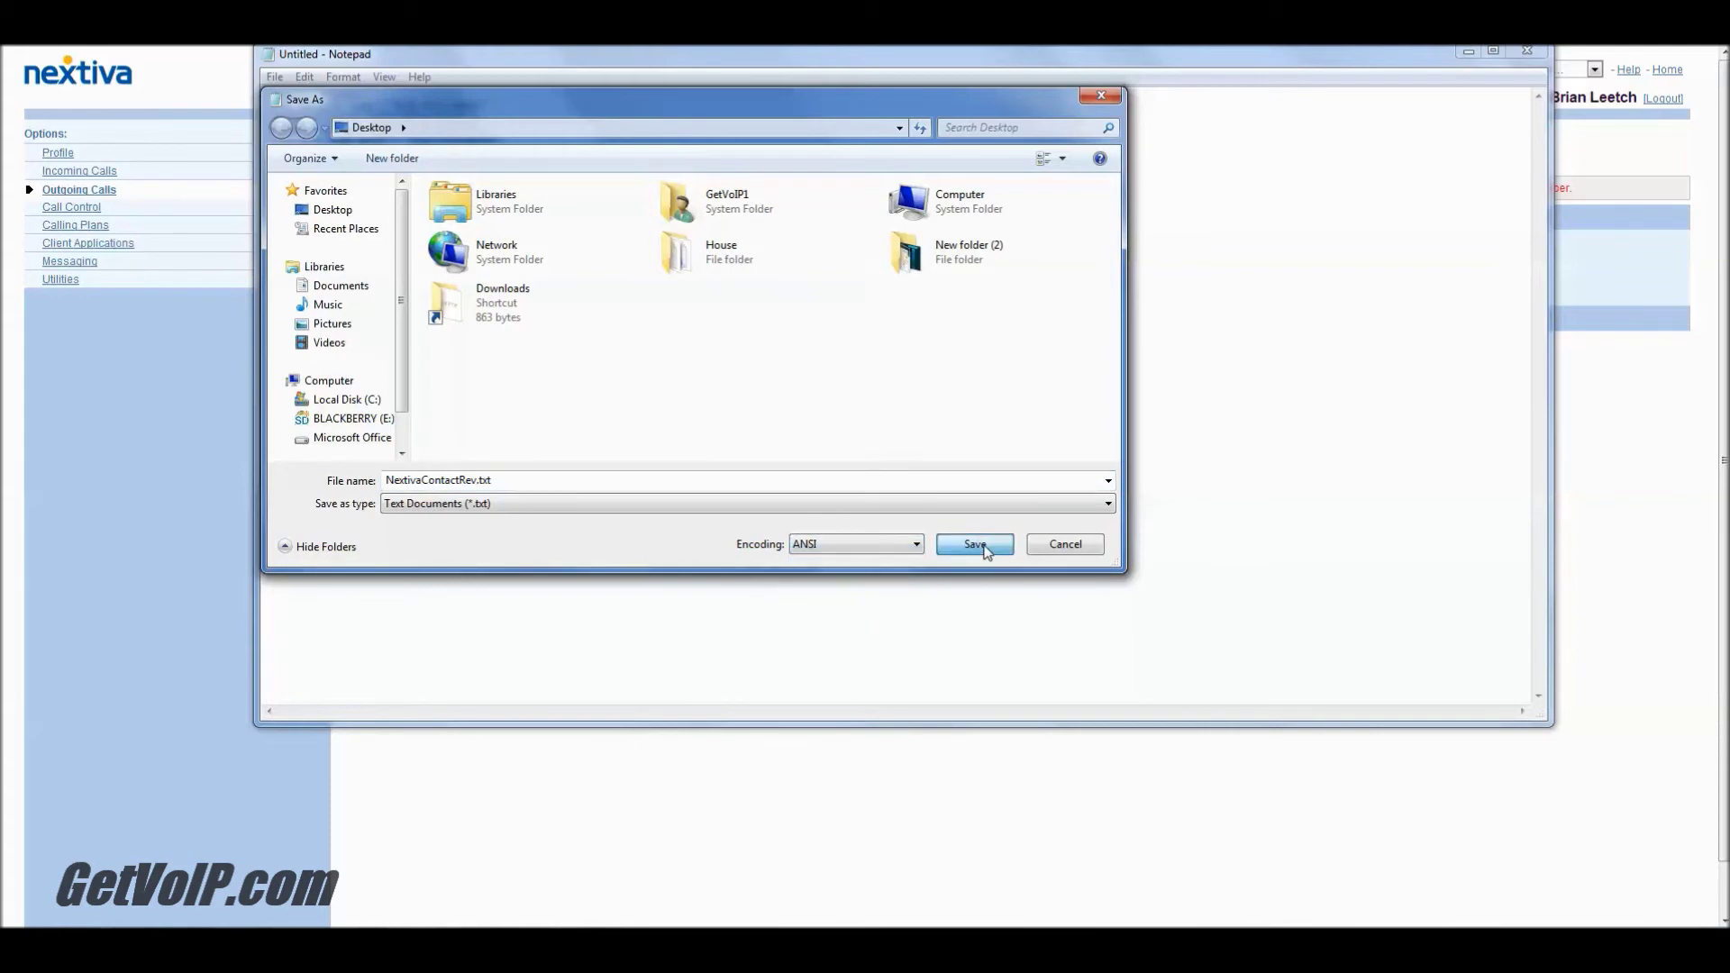
left_click(977, 545)
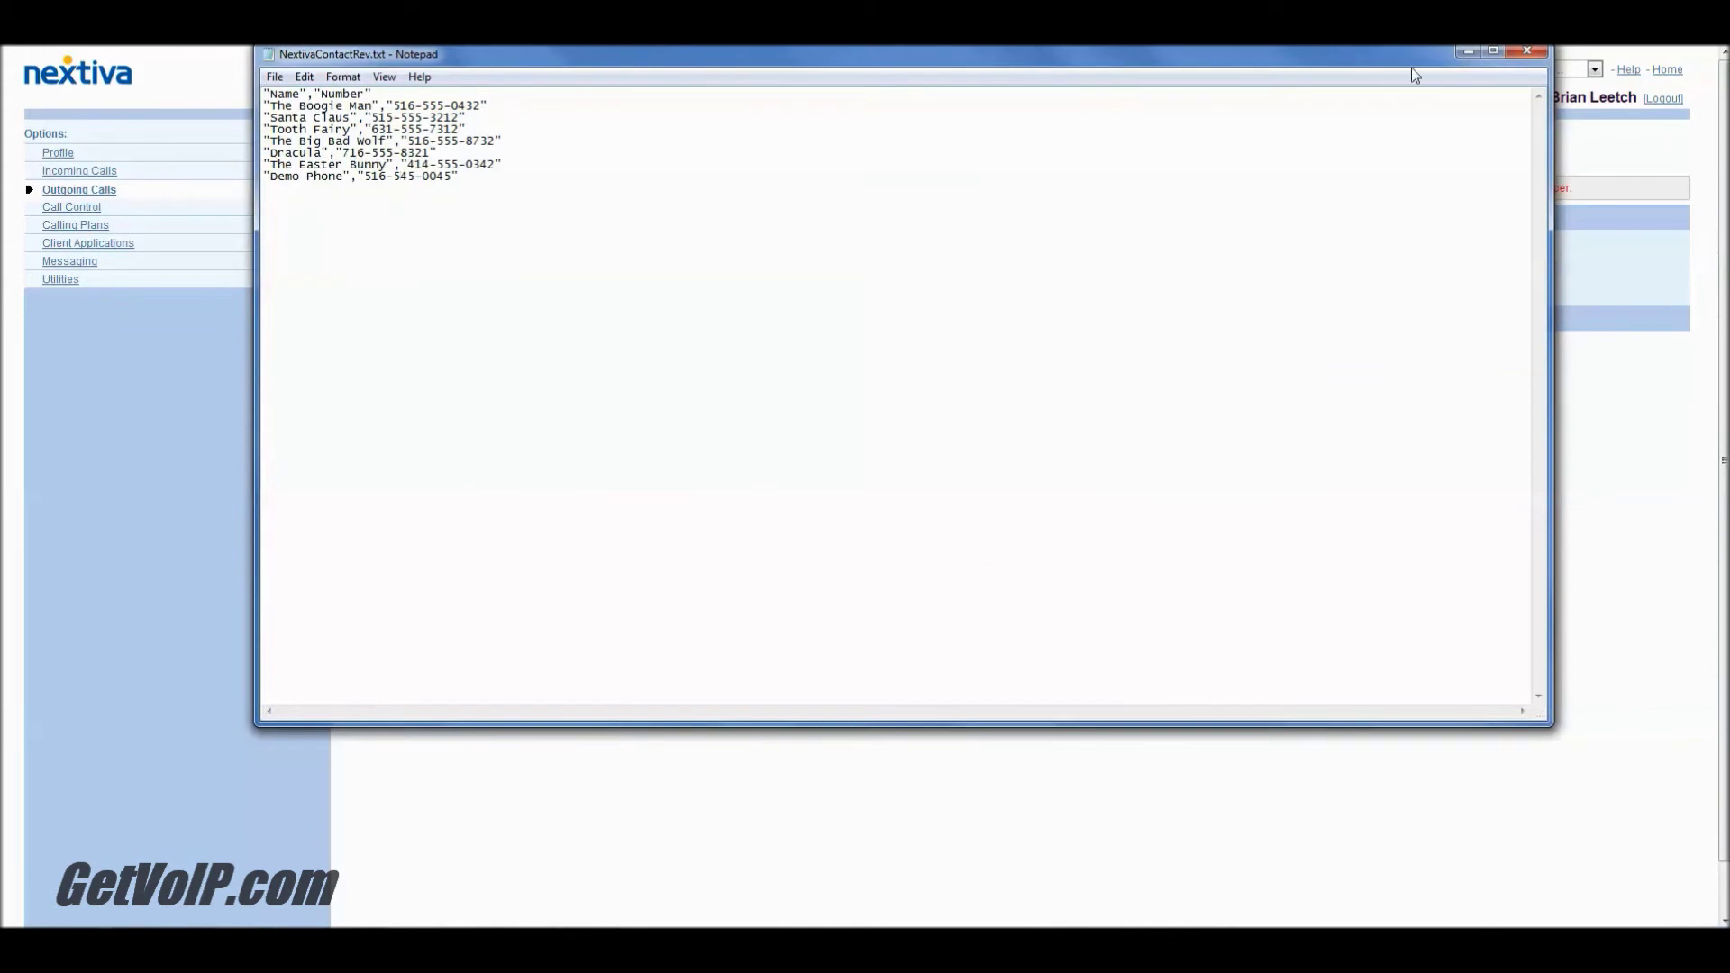
left_click(1527, 51)
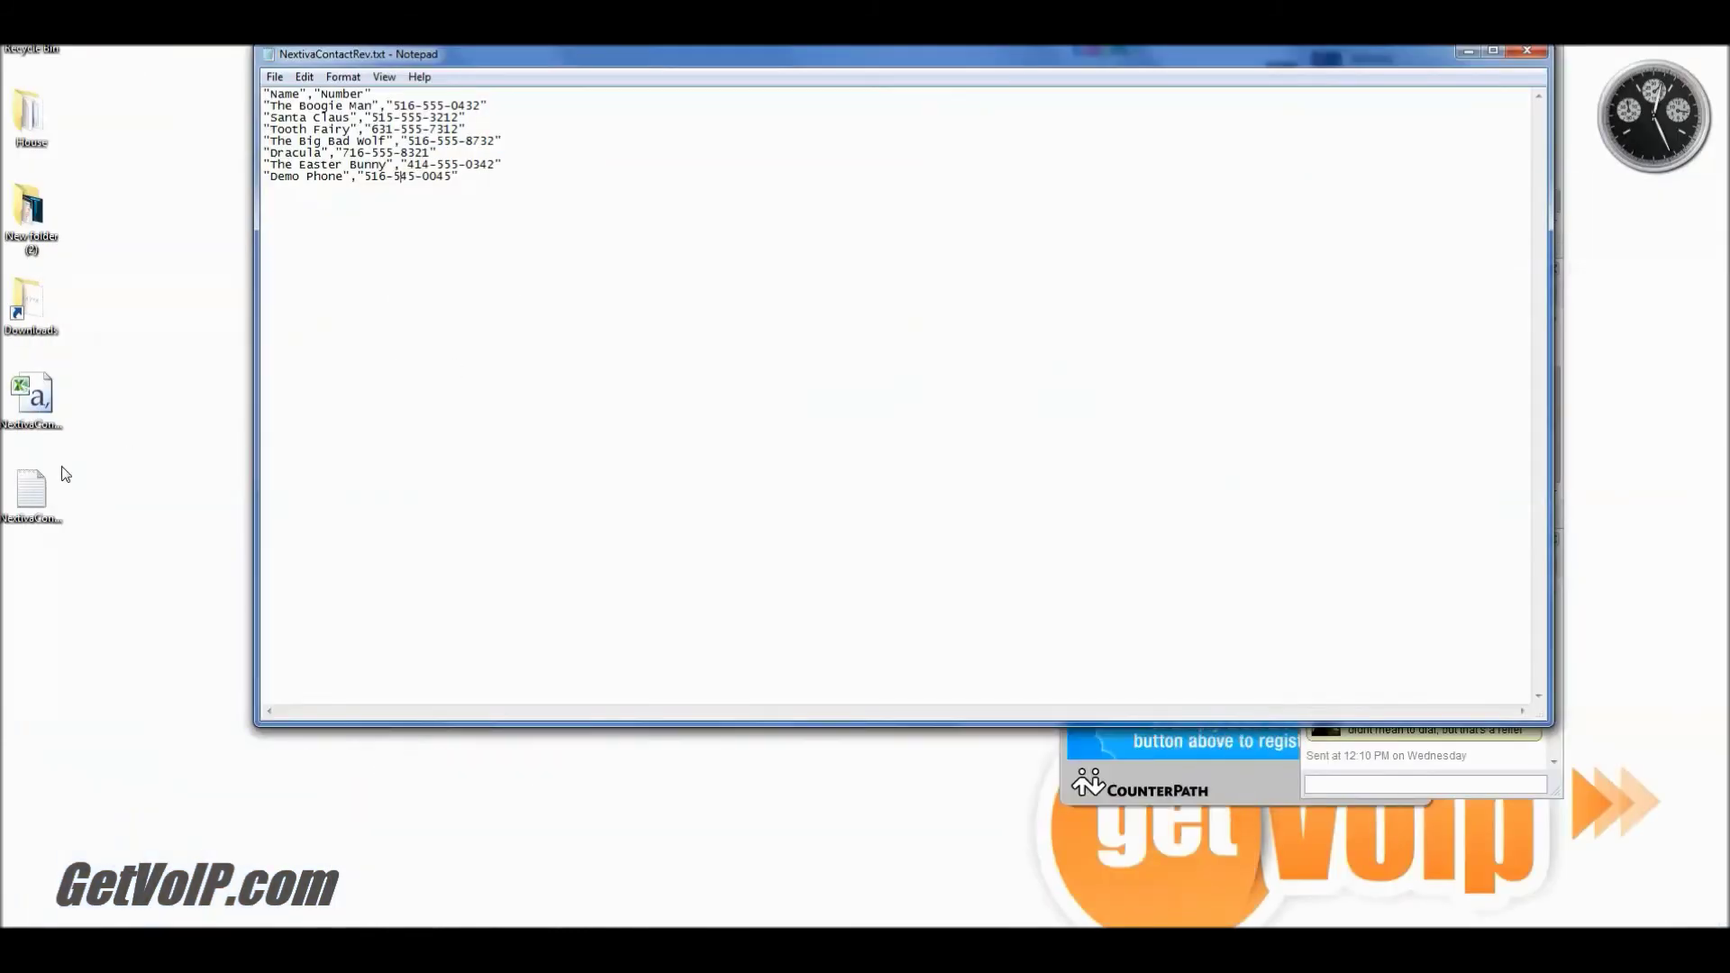
Step: Change NextivaContactRev.txt's extension from .txt to .csv in Properties and confirm the warning
left_click(34, 499)
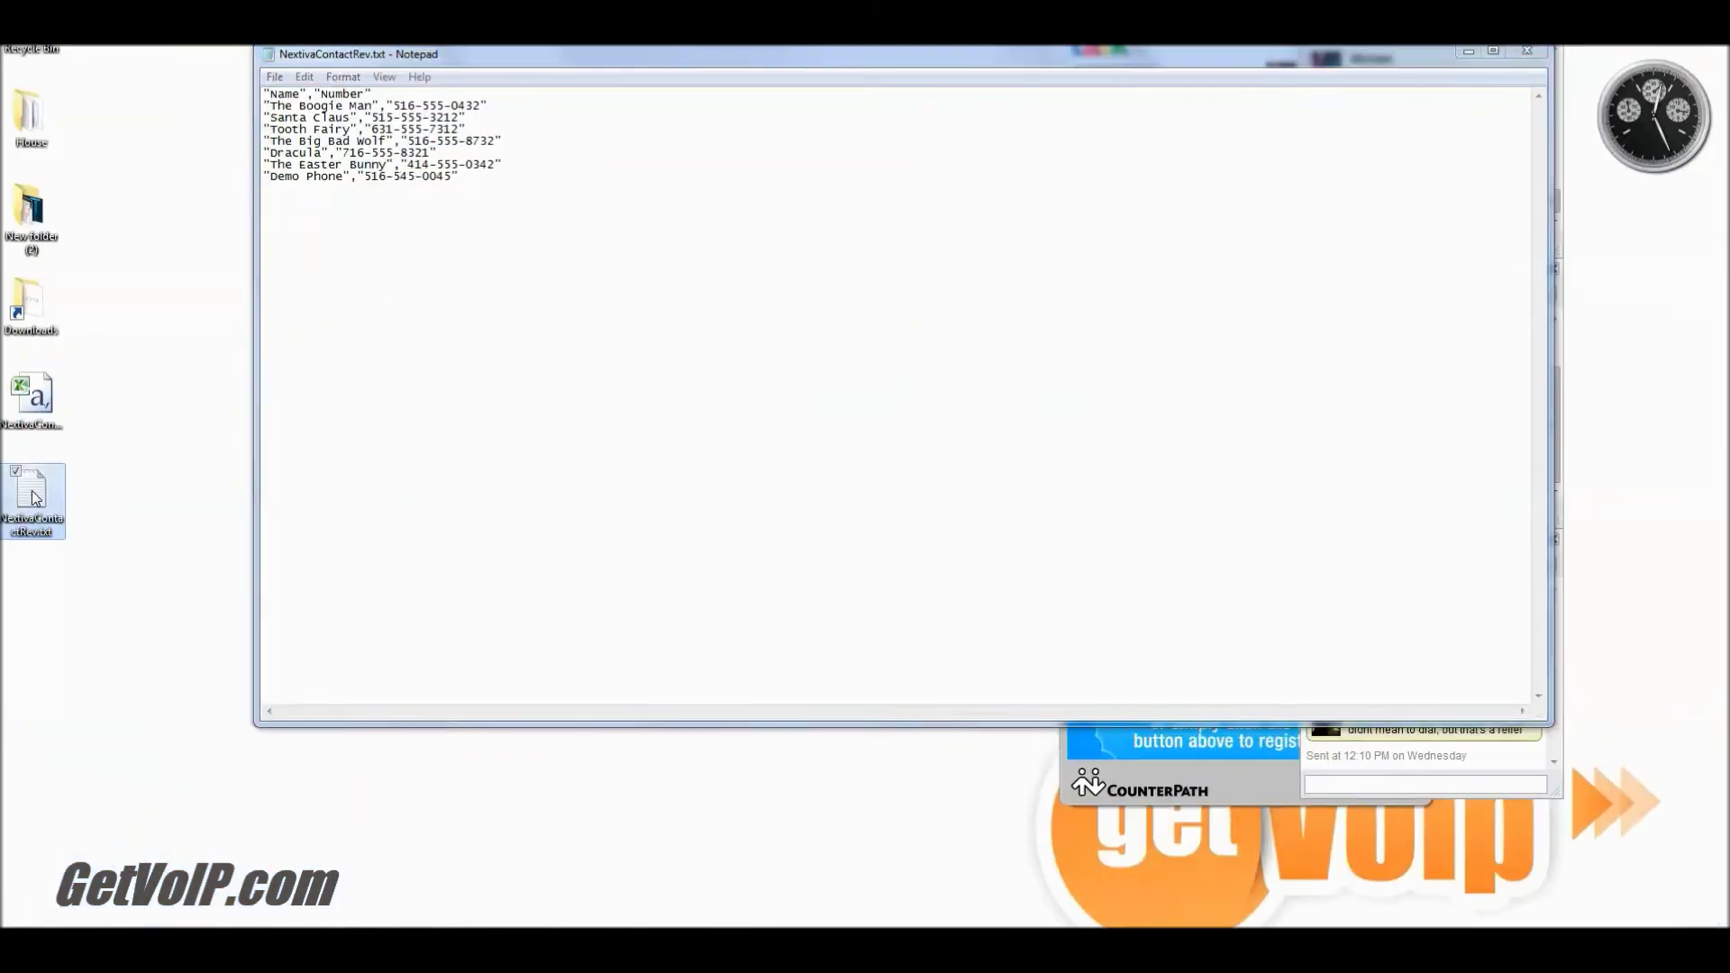
right_click(35, 498)
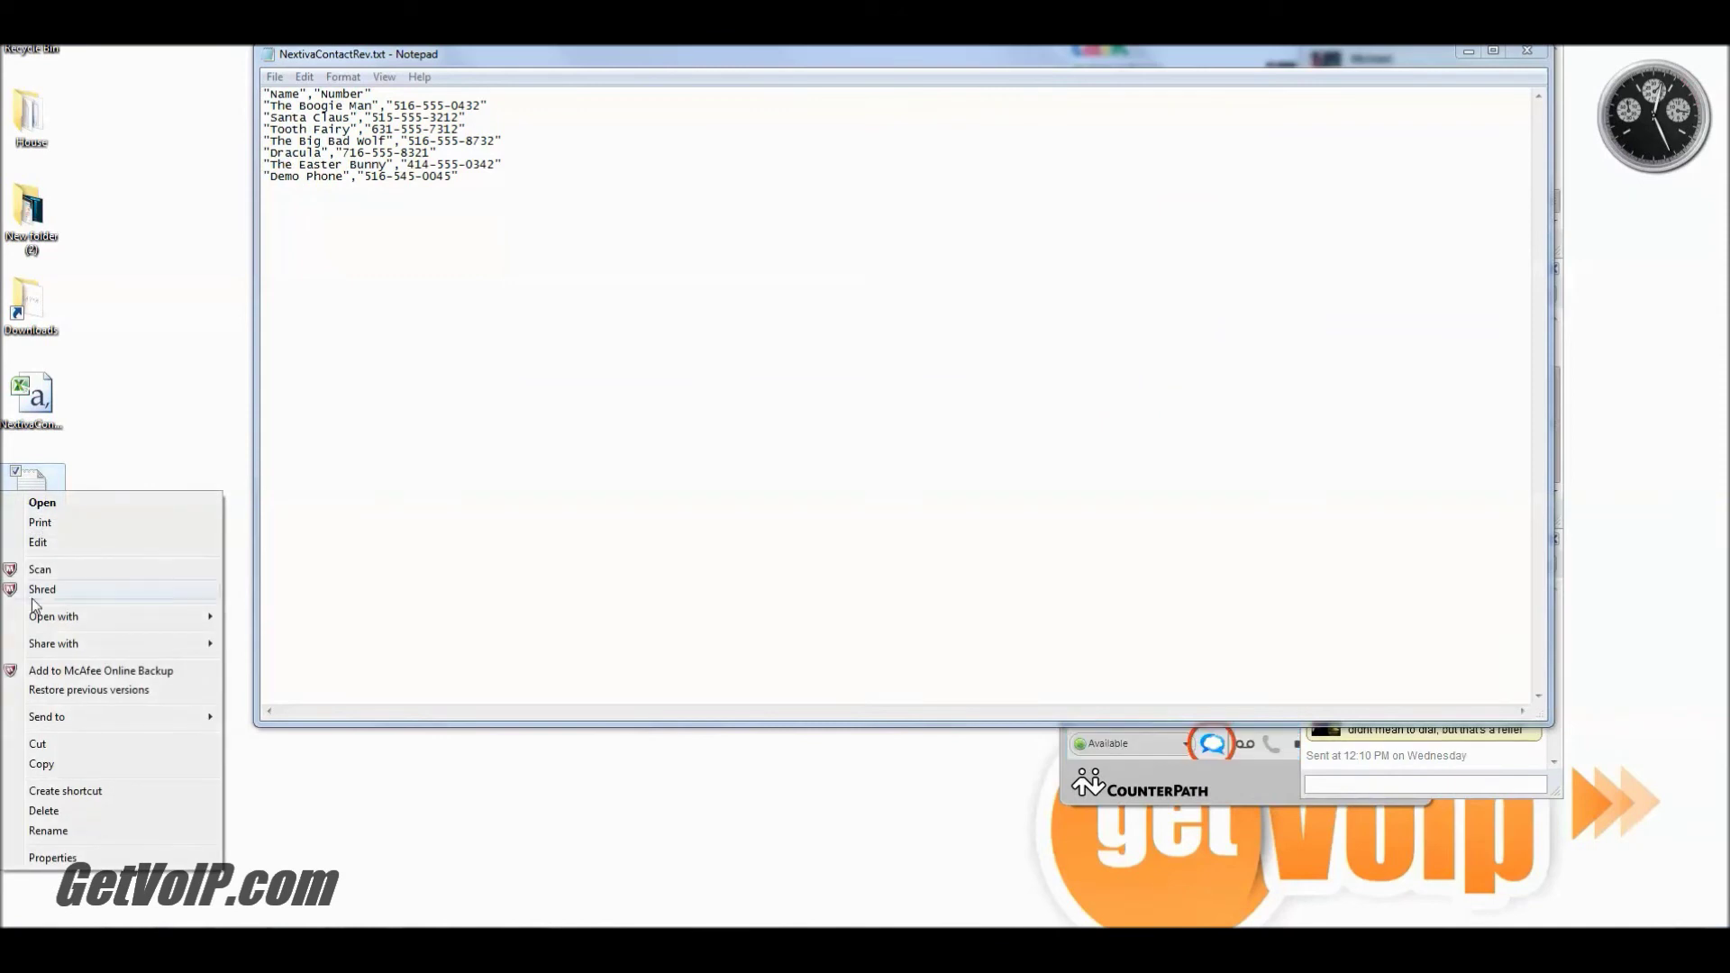
left_click(53, 858)
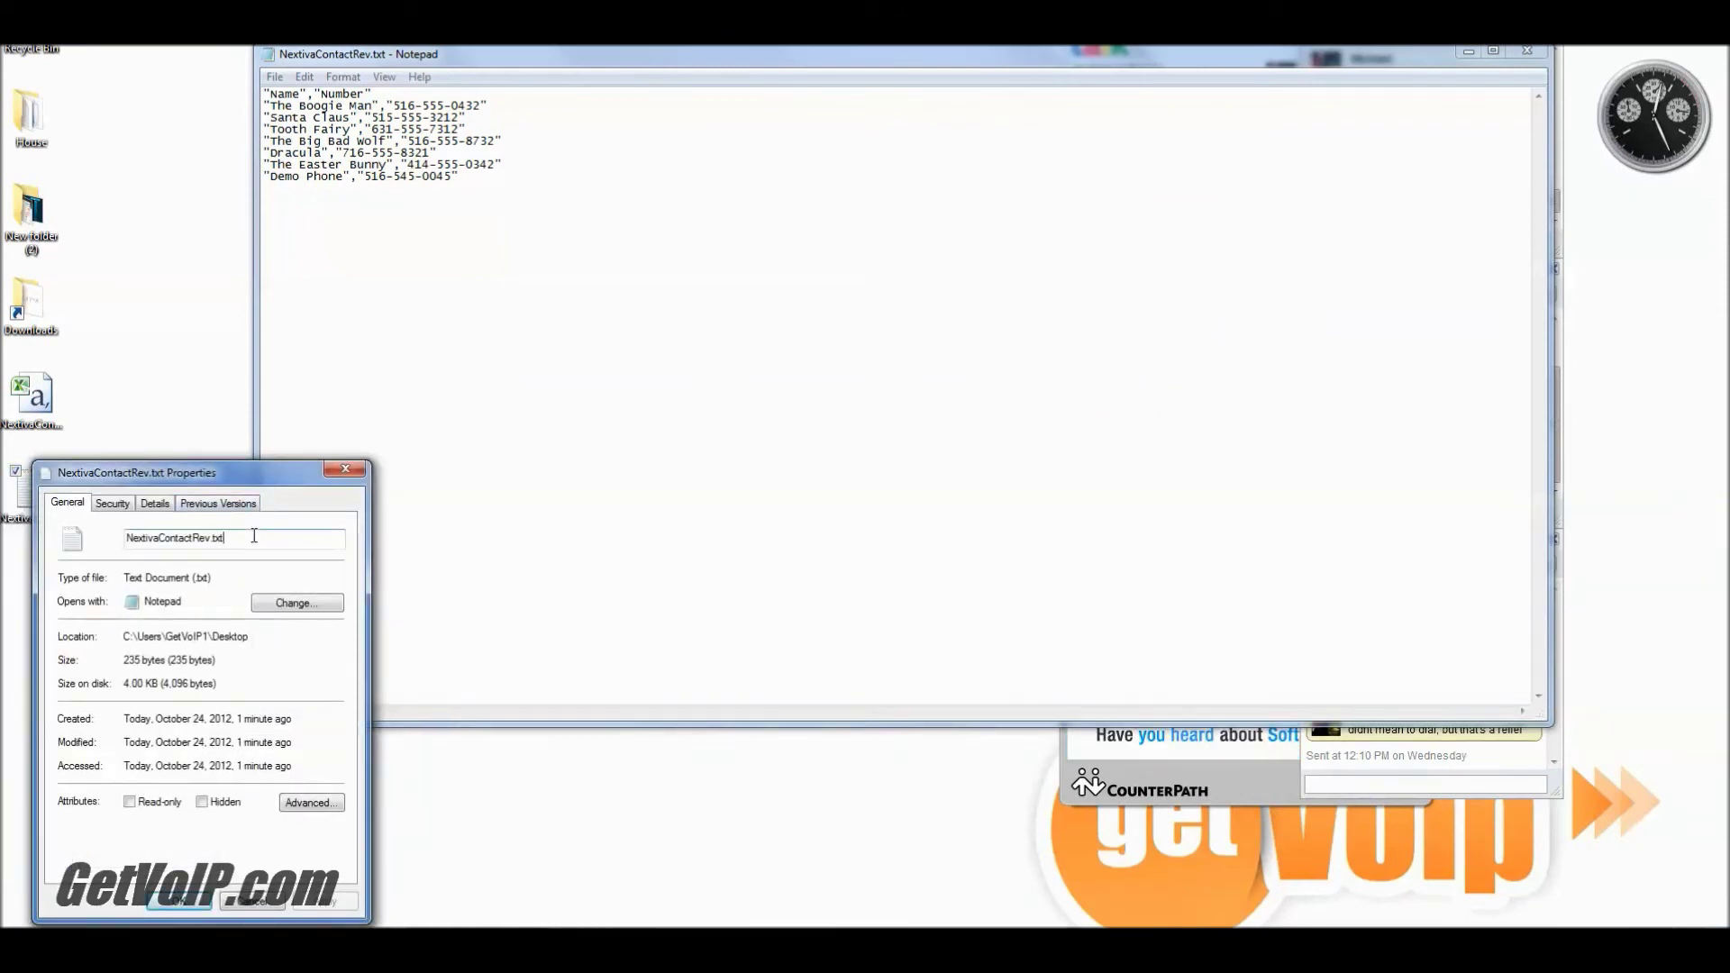
key("BackSpace")
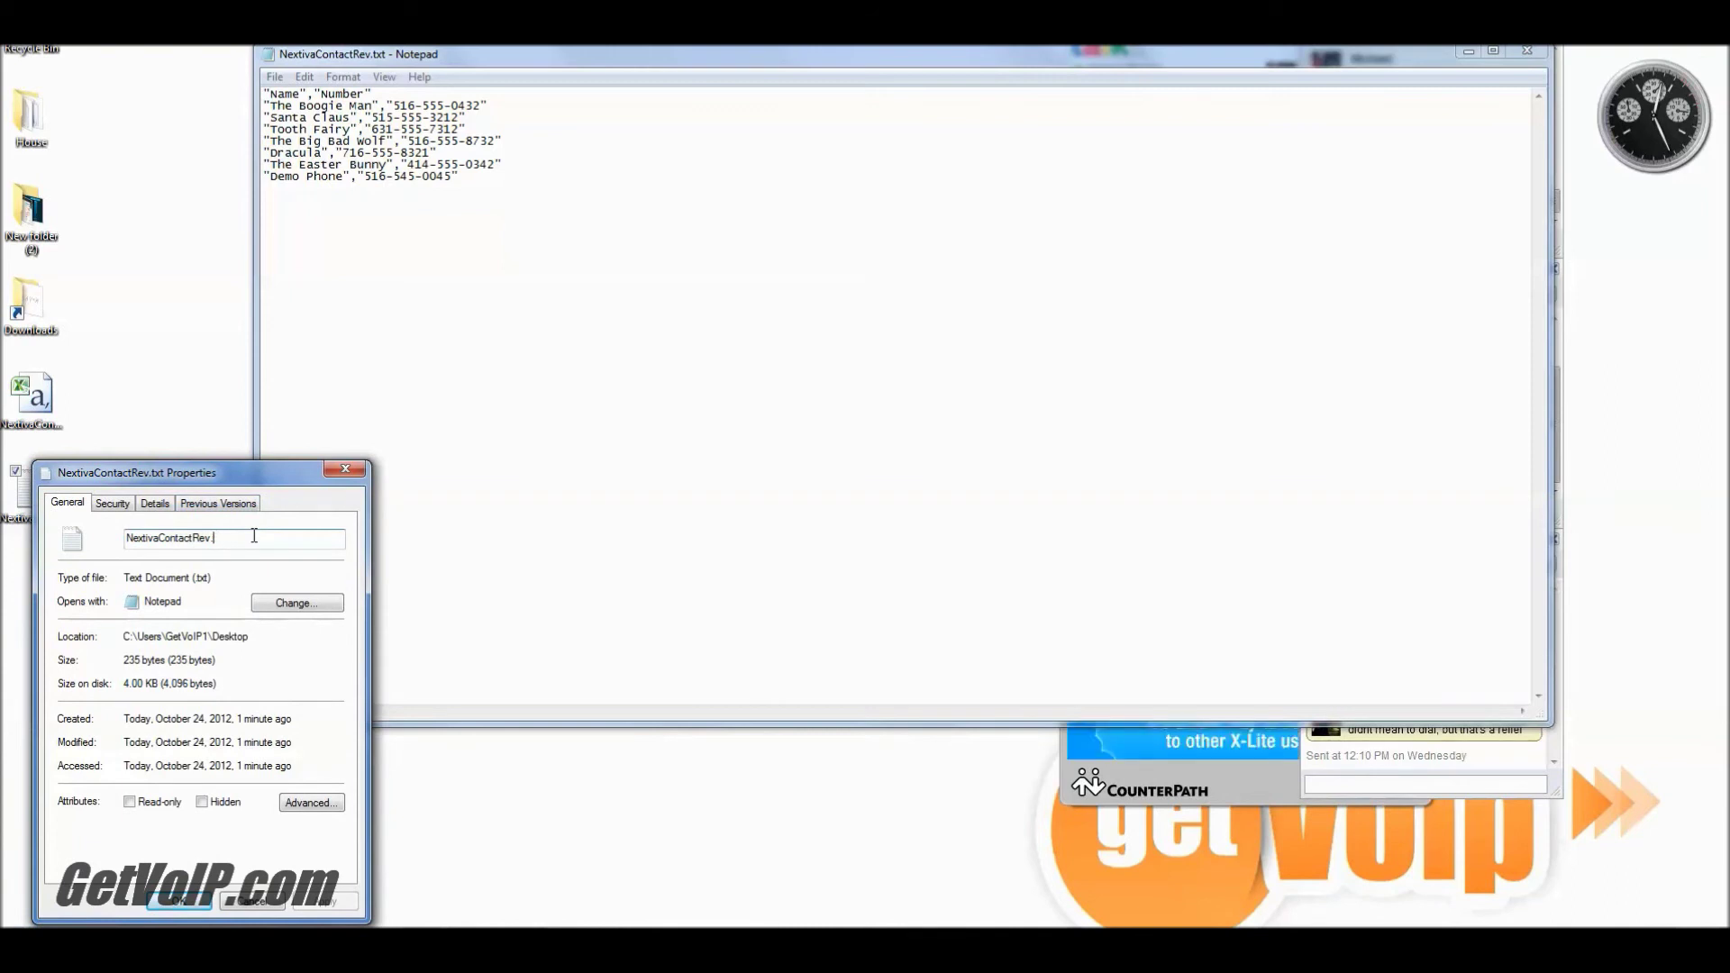
type("csv")
left_click(205, 901)
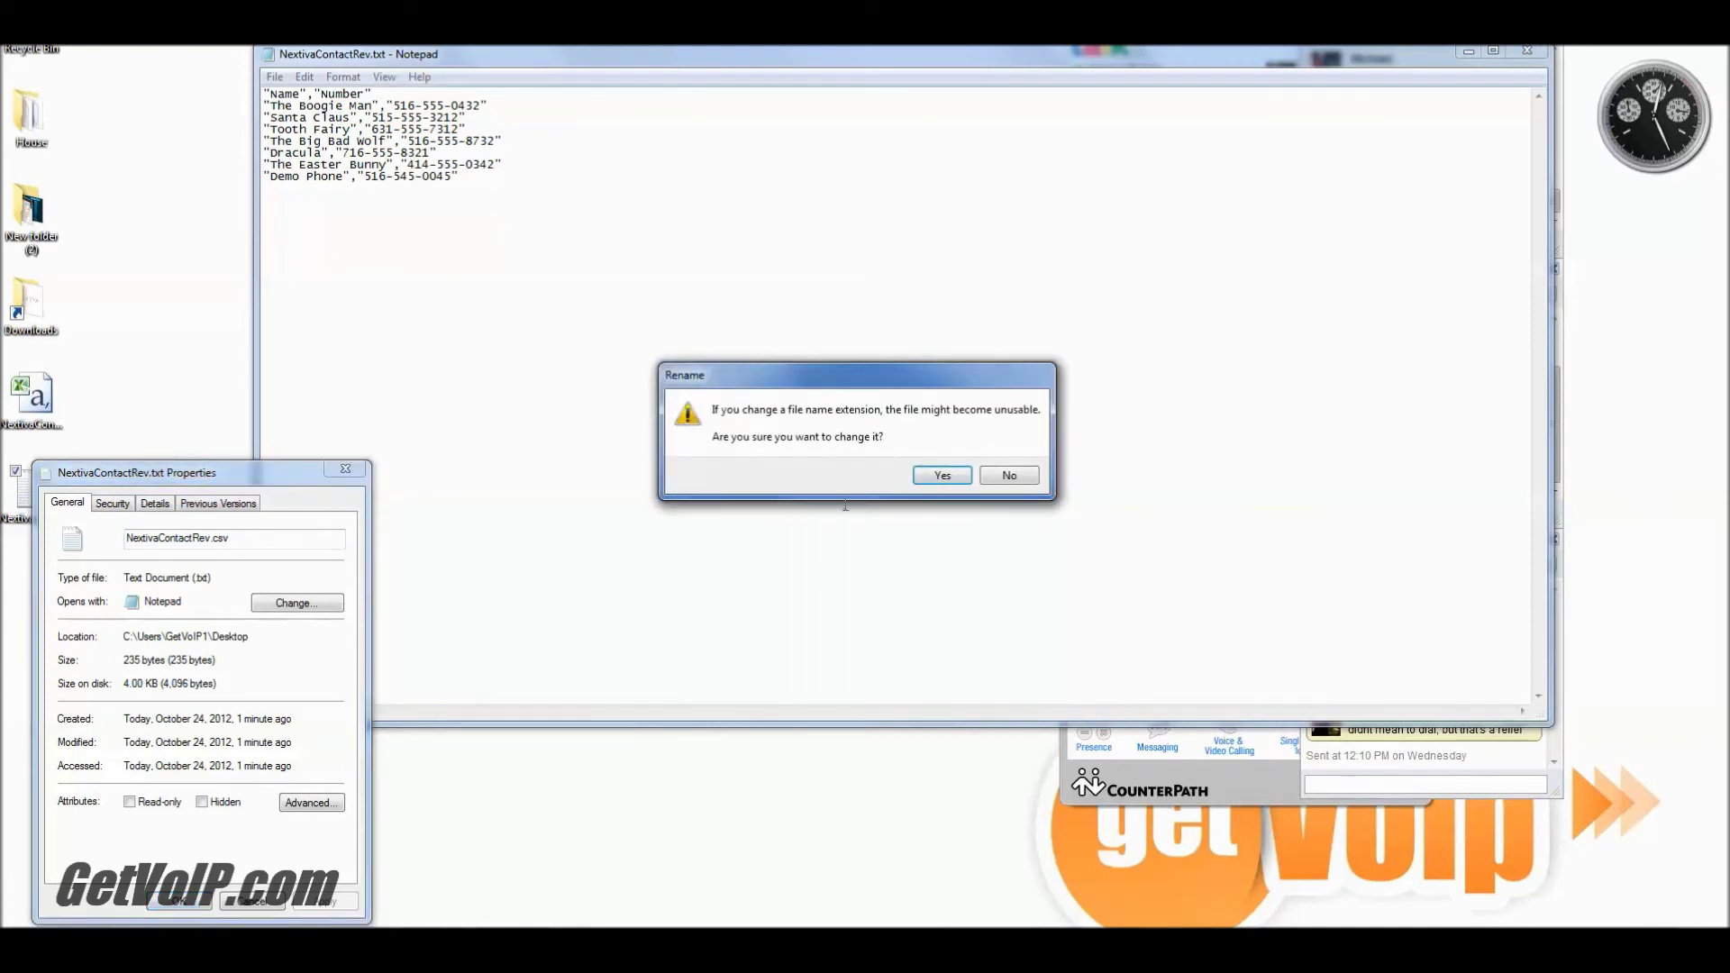
left_click(941, 476)
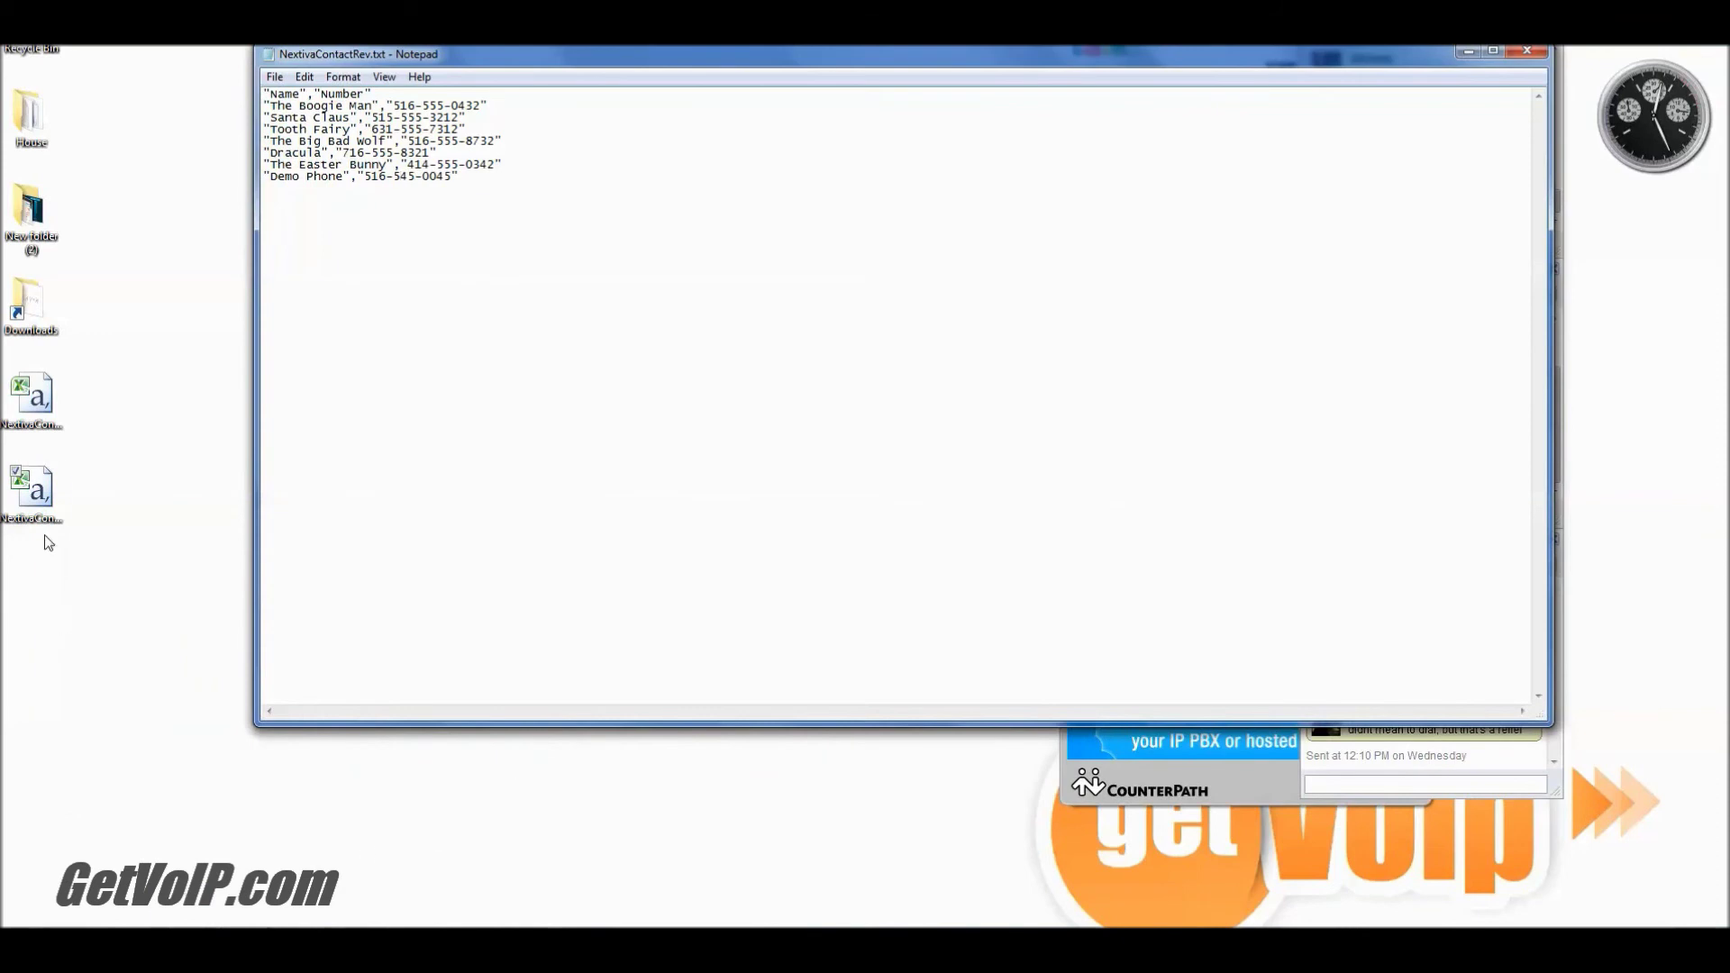
left_click(35, 502)
left_click(93, 674)
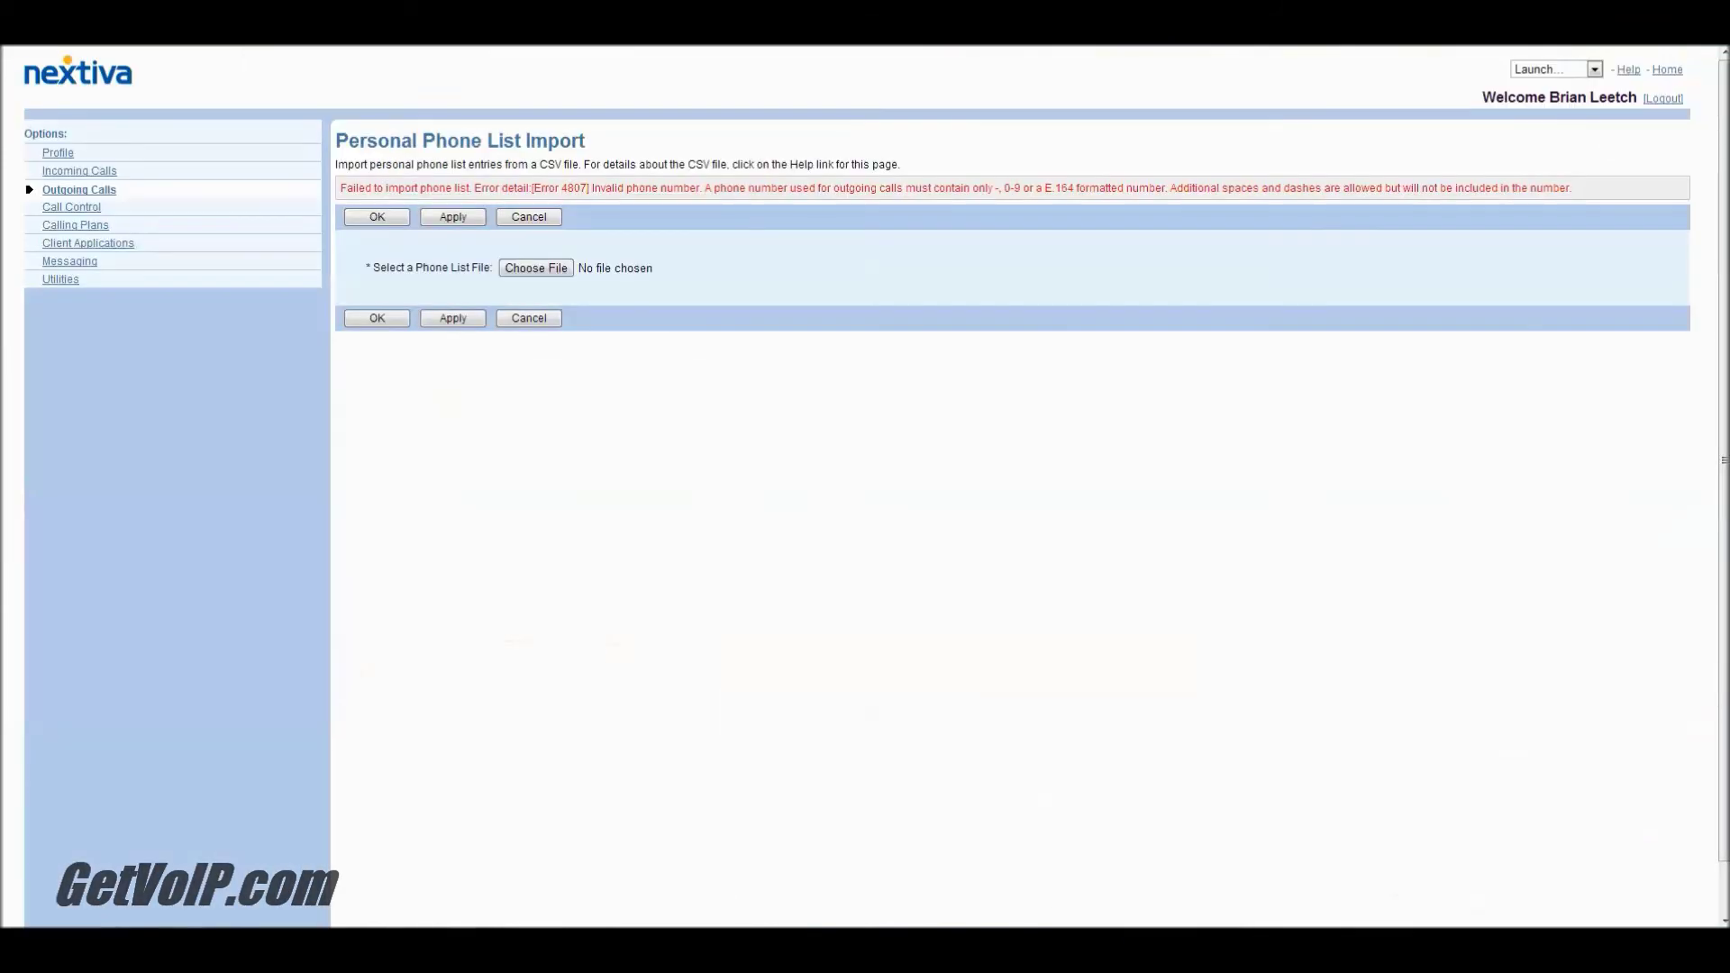
Step: Import NextivaContactRev.csv into the Personal Phone List, then launch Call Manager
left_click(533, 268)
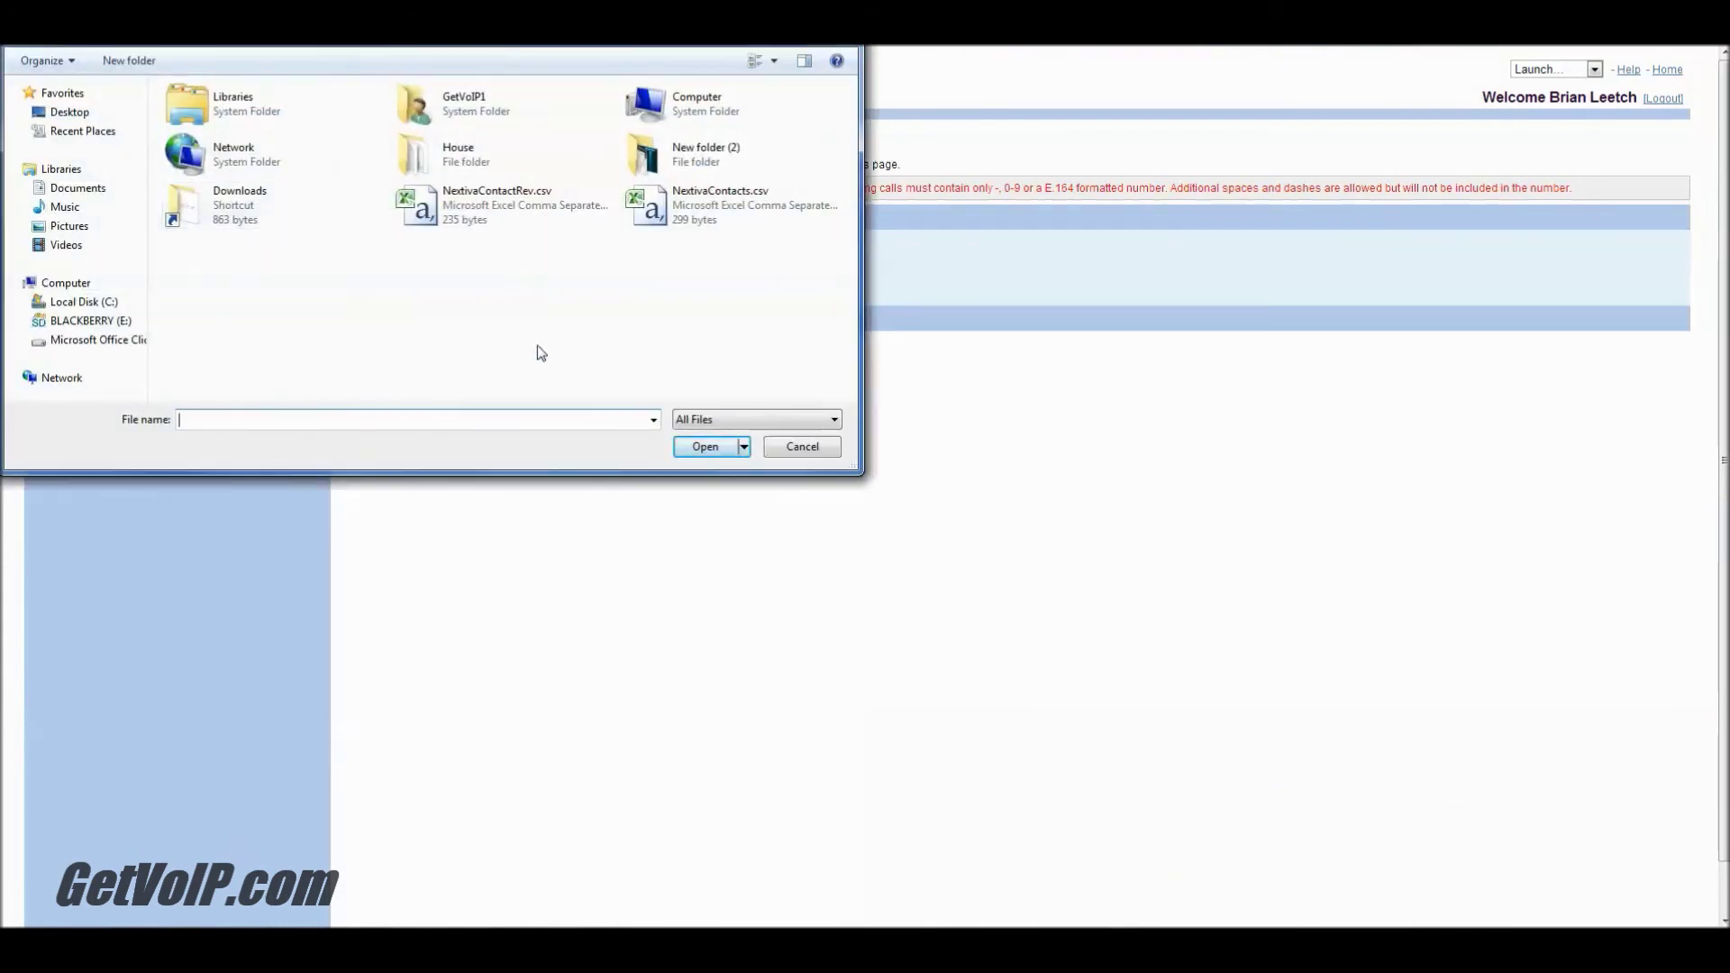
left_click(510, 196)
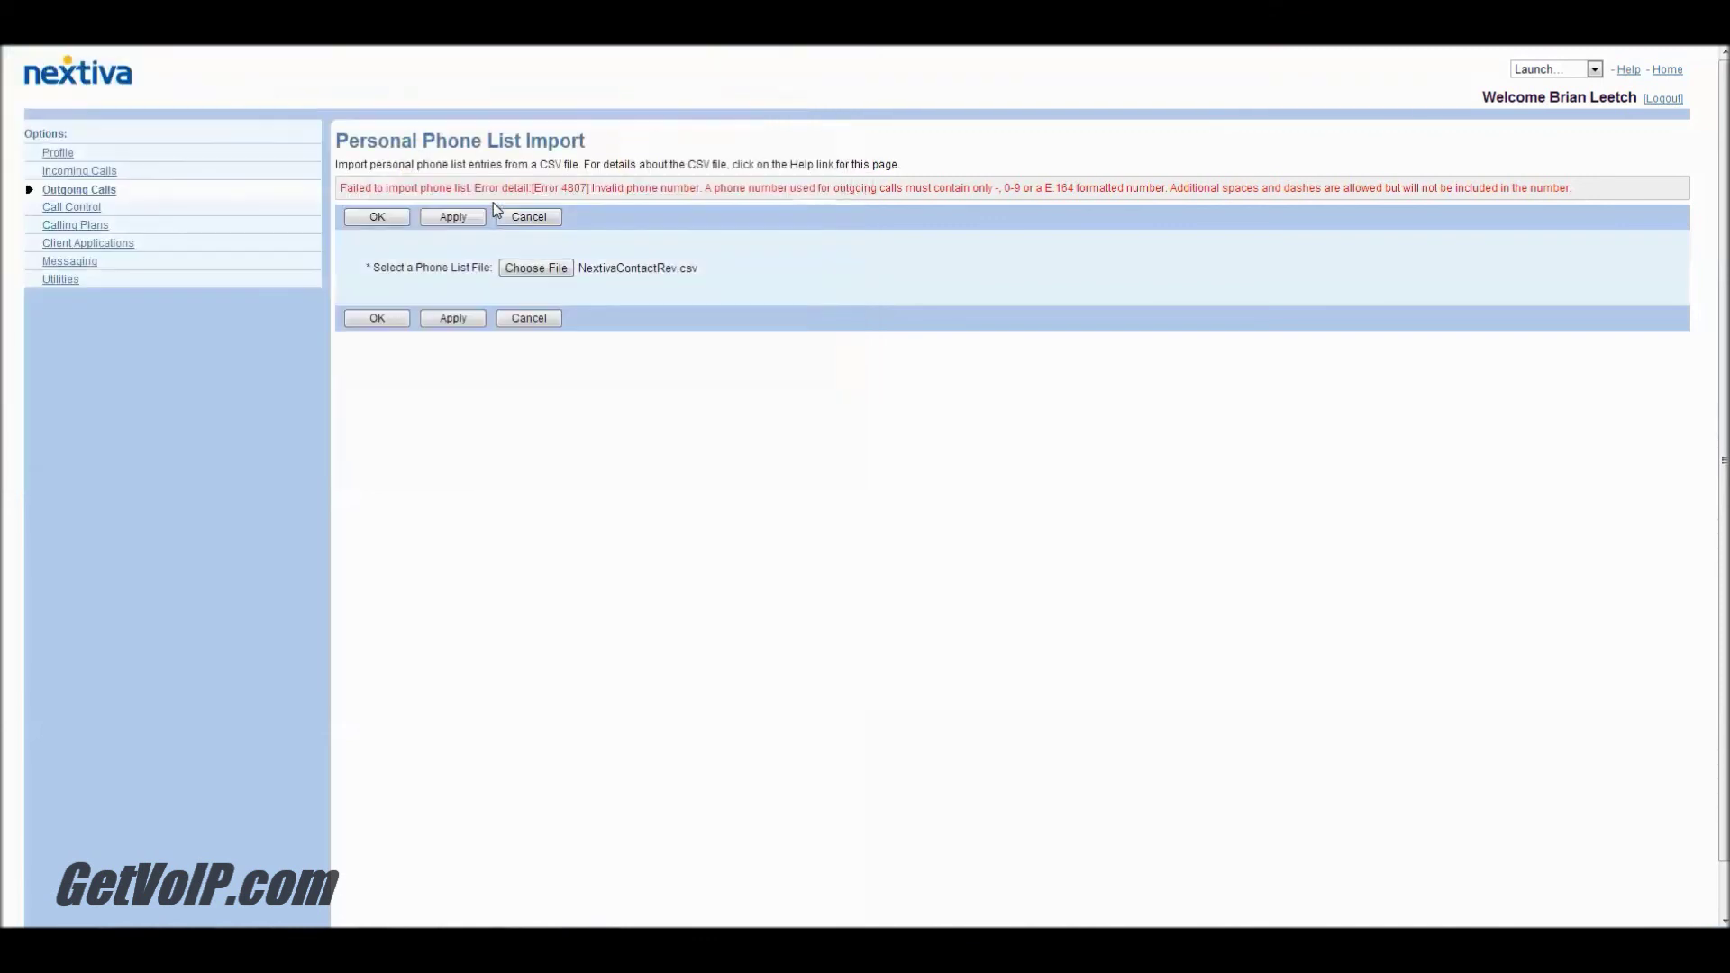
left_click(455, 318)
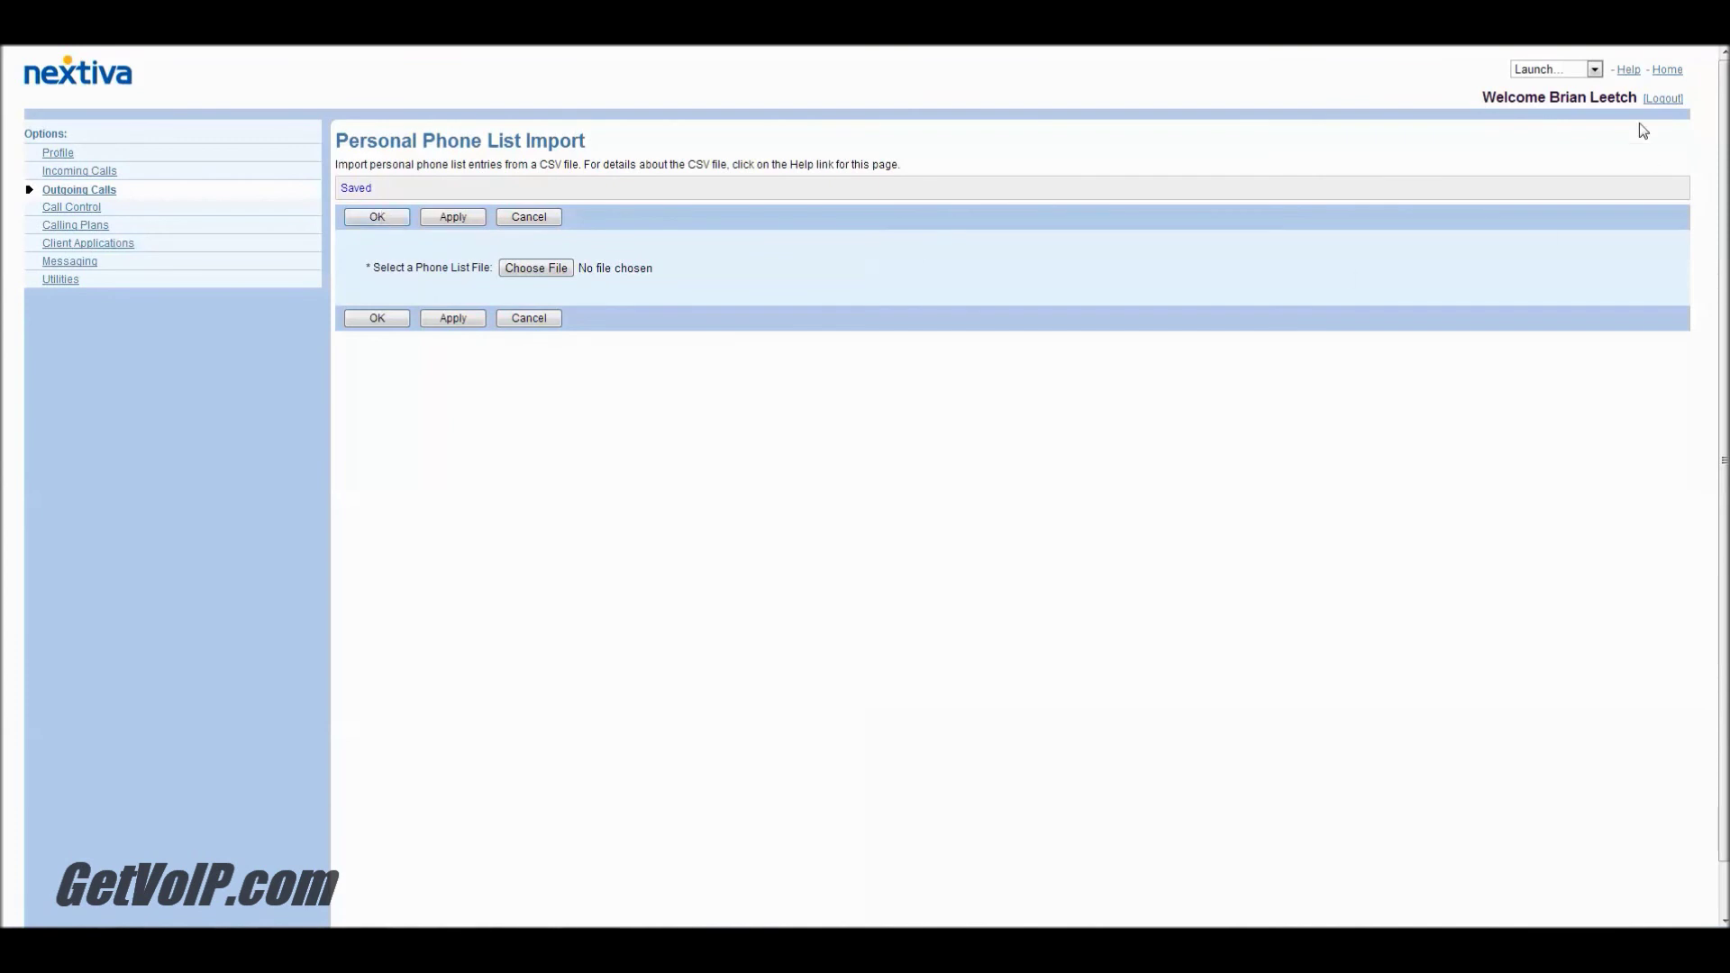
left_click(1564, 70)
left_click(1558, 100)
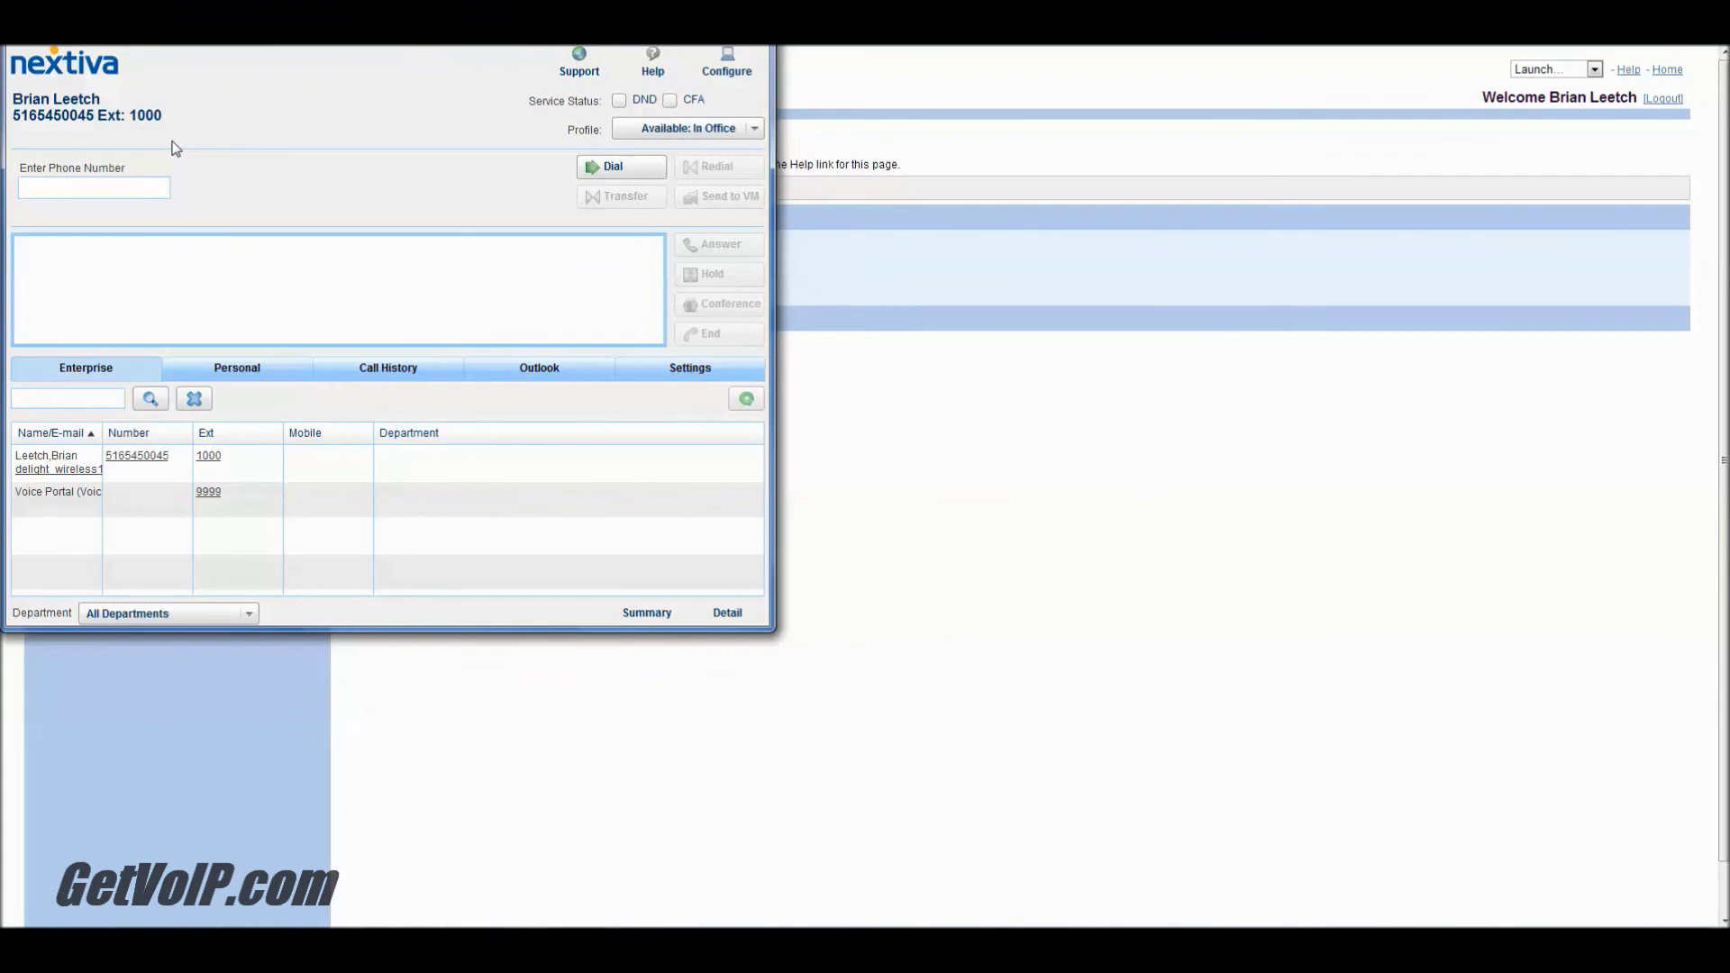
Step: Show the Personal directory in Call Manager and review the imported contacts, Demo Phone through Tooth Fairy
left_click(248, 377)
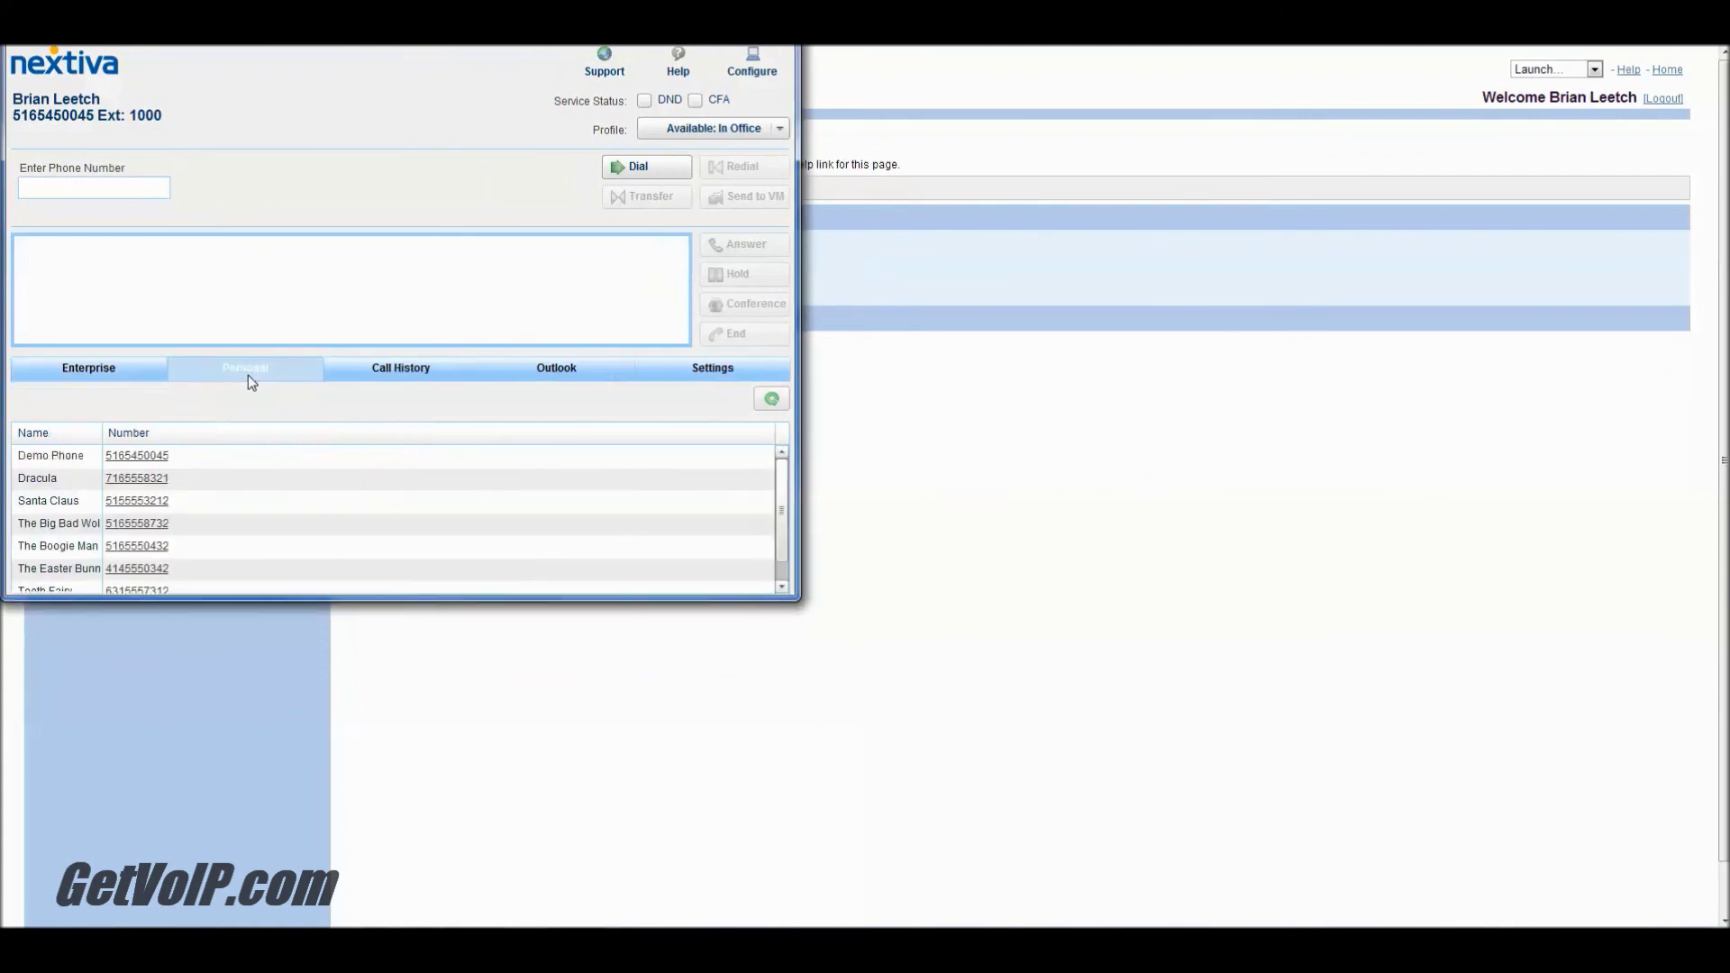
scroll(224, 435, "down", 1)
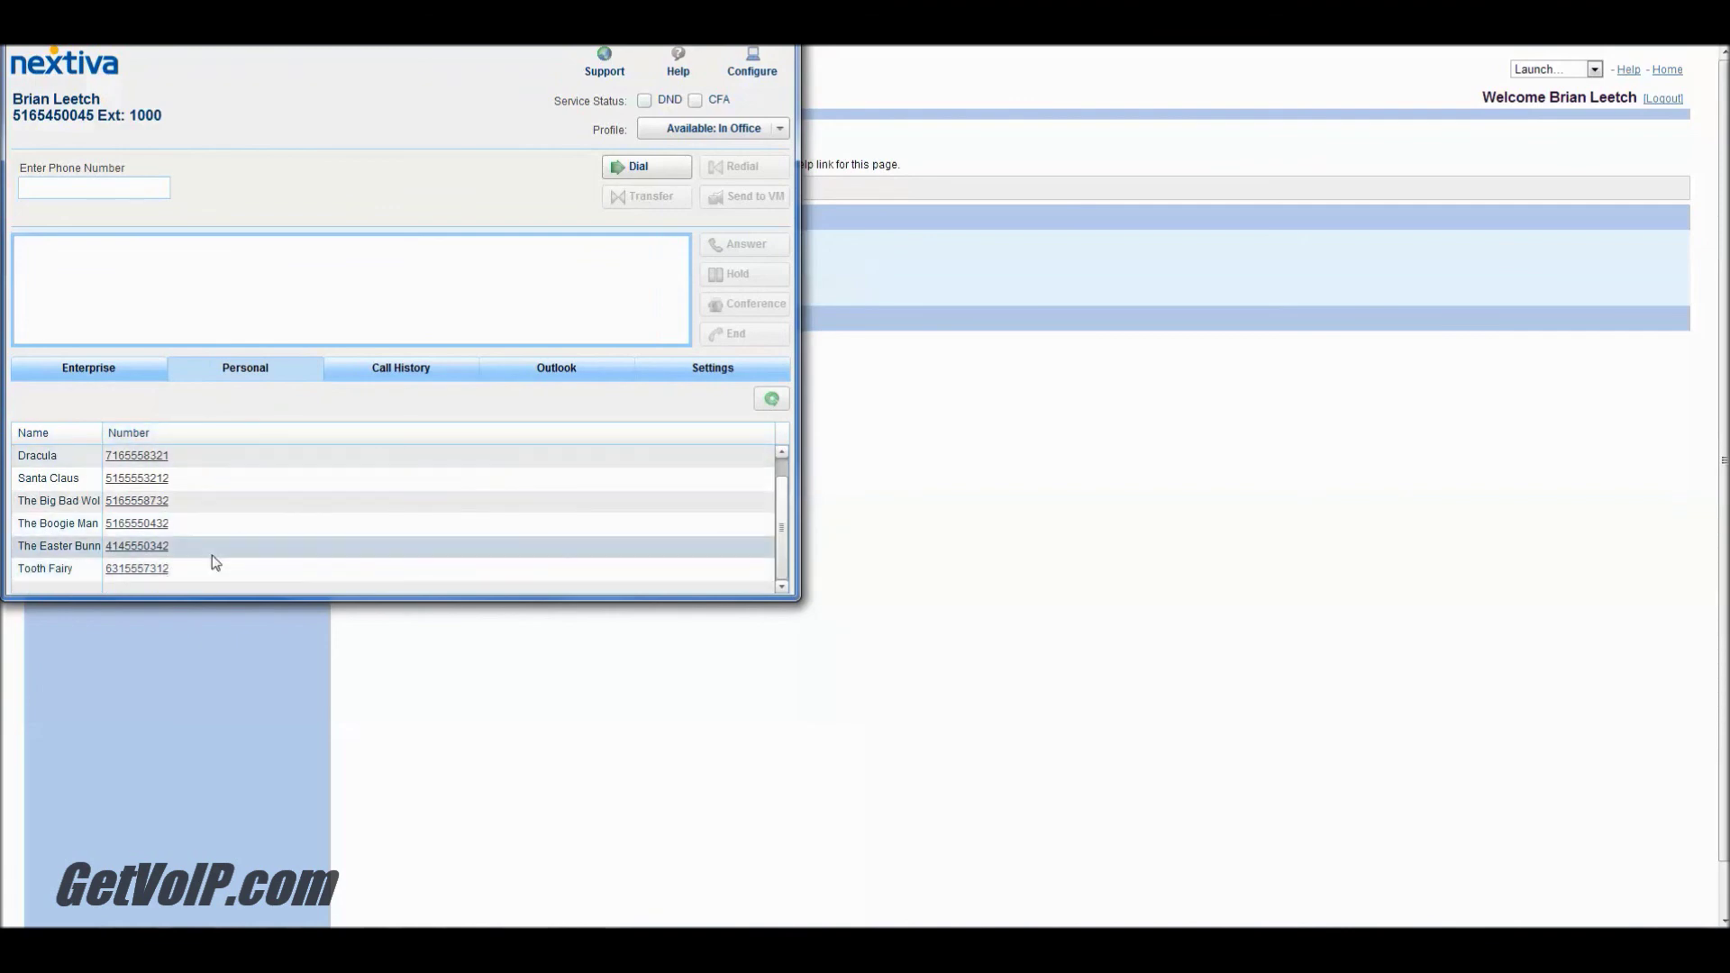
scroll(214, 557, "up", 1)
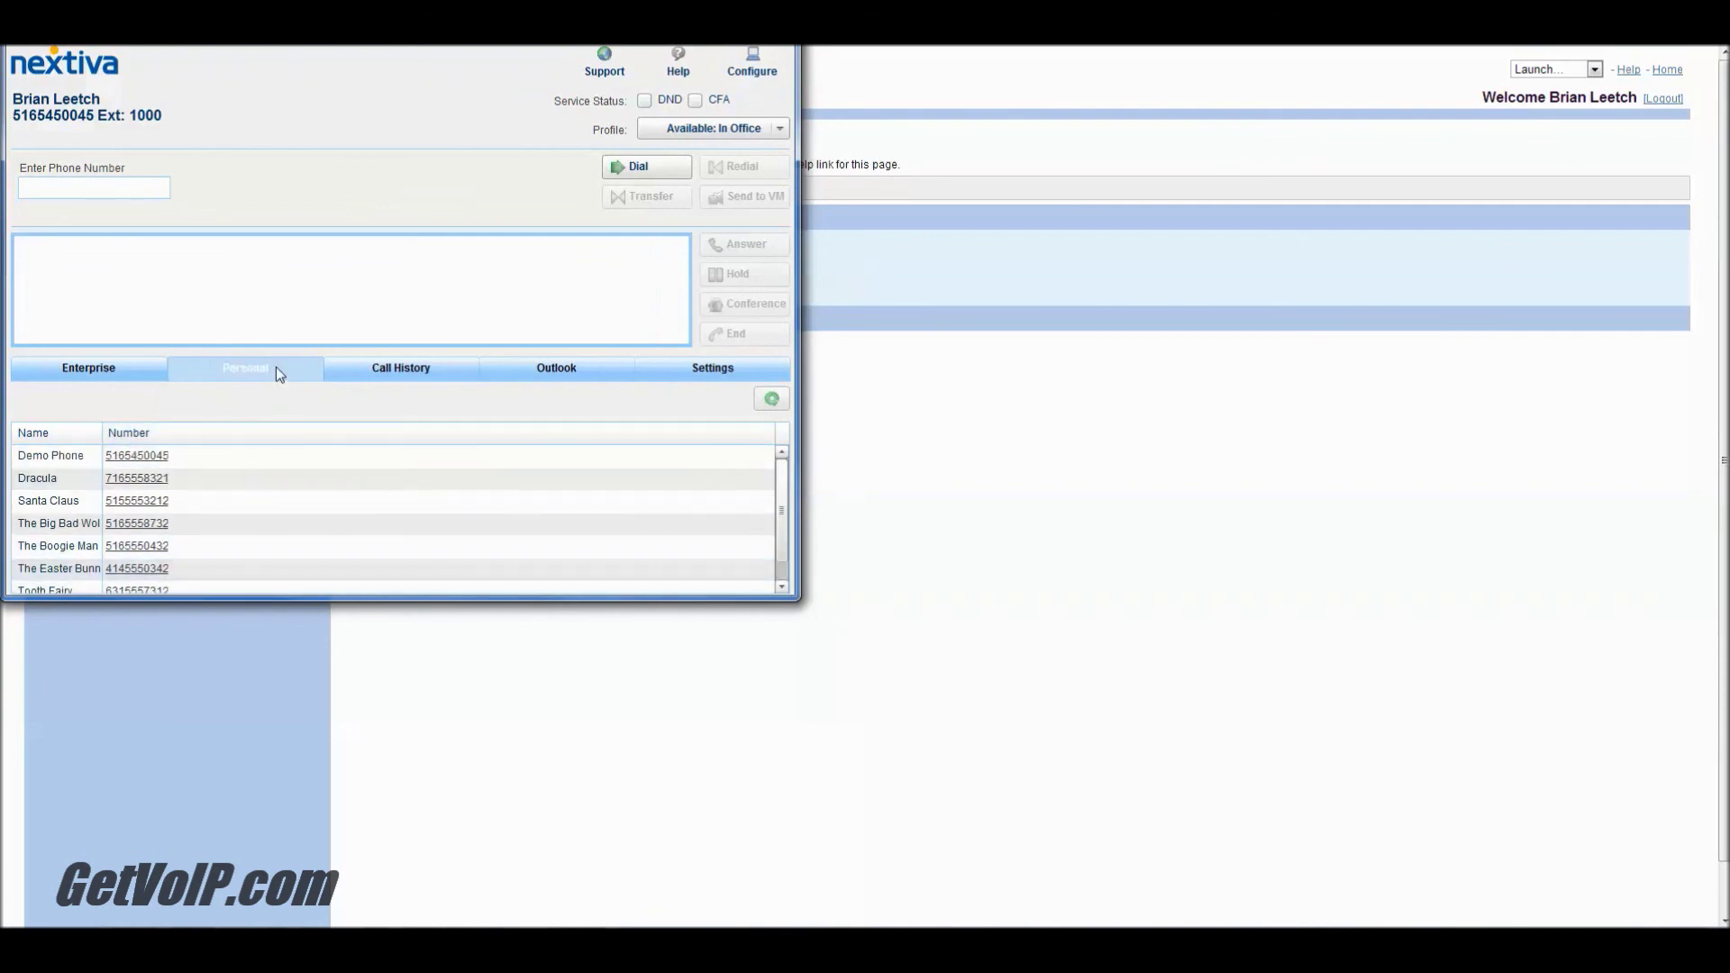